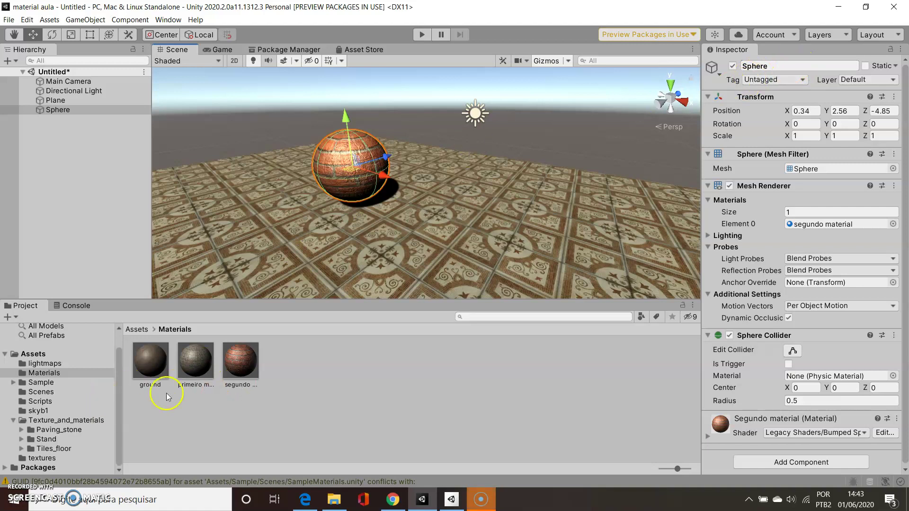
- Change the segundo material's shader to Legacy Shaders/Transparent/Diffuse
left_click(251, 369)
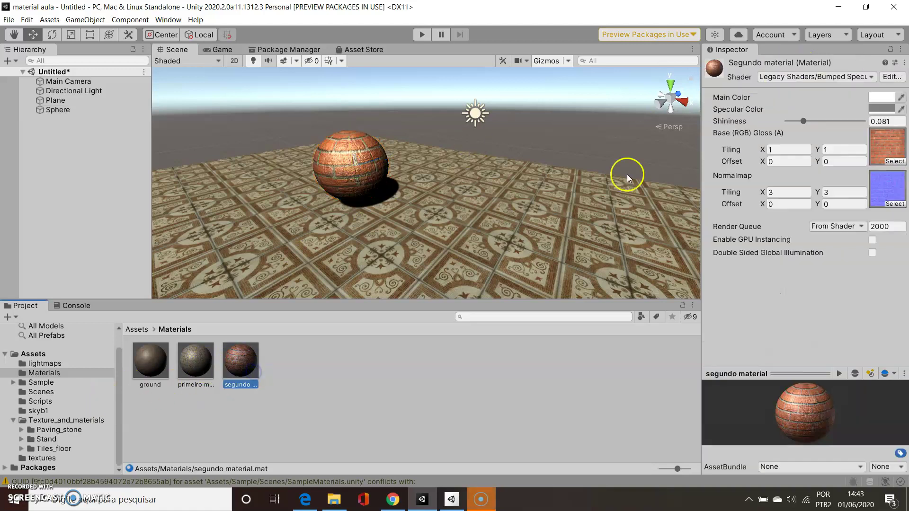
left_click(835, 78)
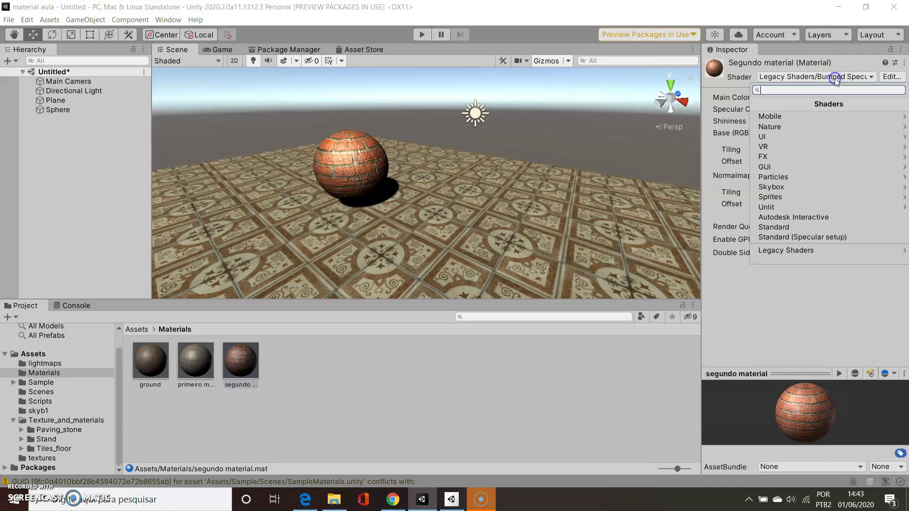
left_click(811, 252)
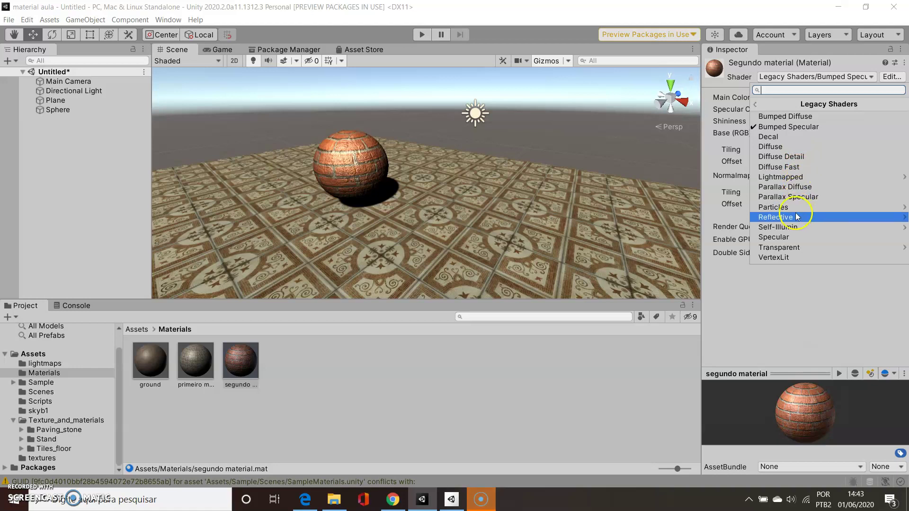
left_click(788, 247)
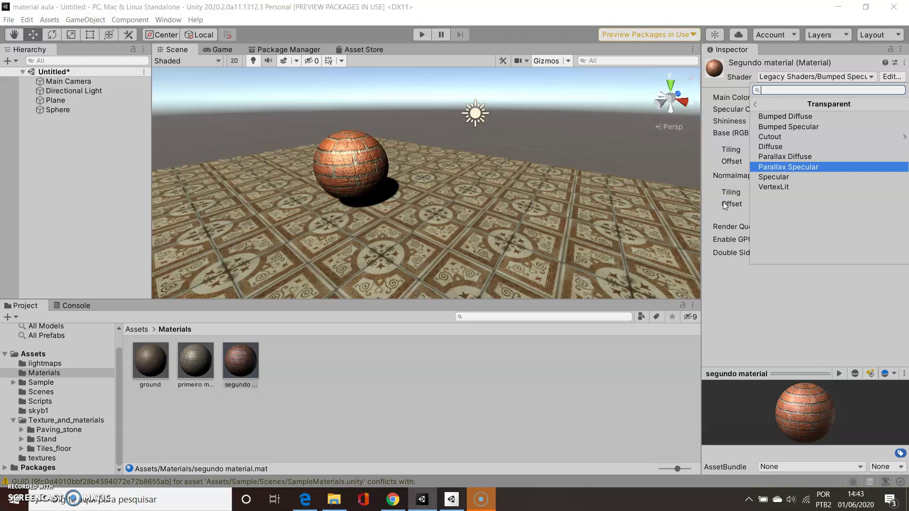
left_click(790, 147)
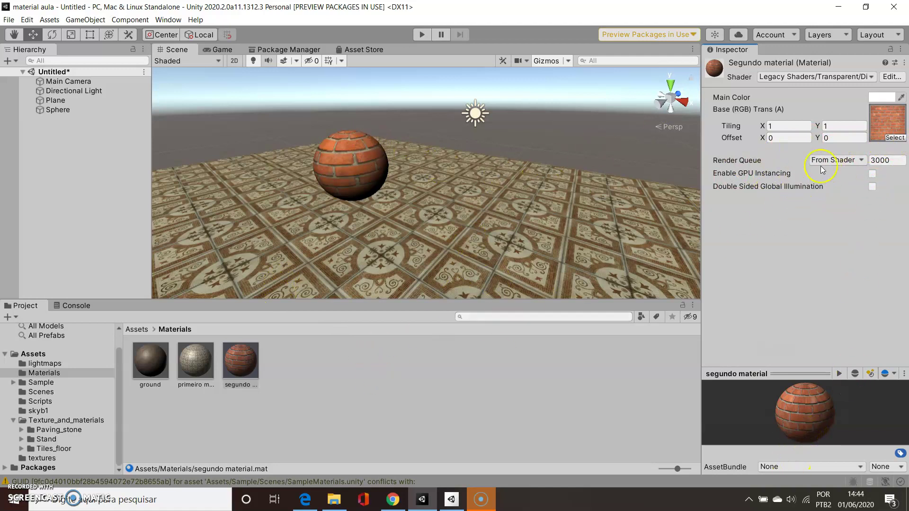
- Swap the segundo material's brick Base (RGB) Trans (A) texture for the kisspng chain-link fence texture
left_click(895, 138)
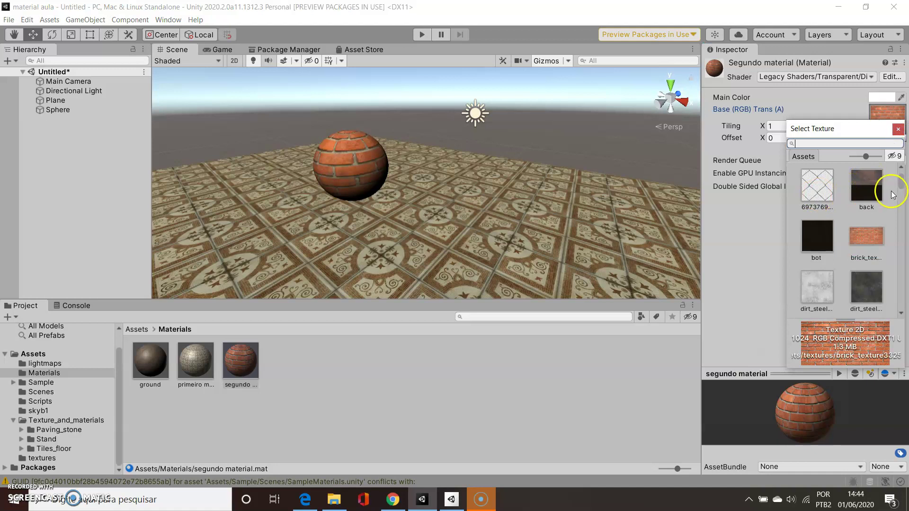
left_click_drag(901, 191, 901, 186)
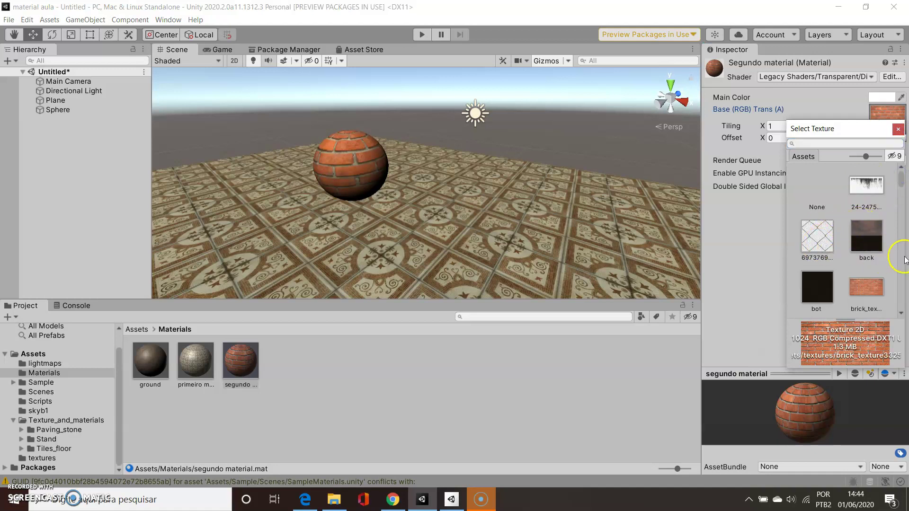
scroll(901, 254, "down", 2)
scroll(901, 255, "down", 2)
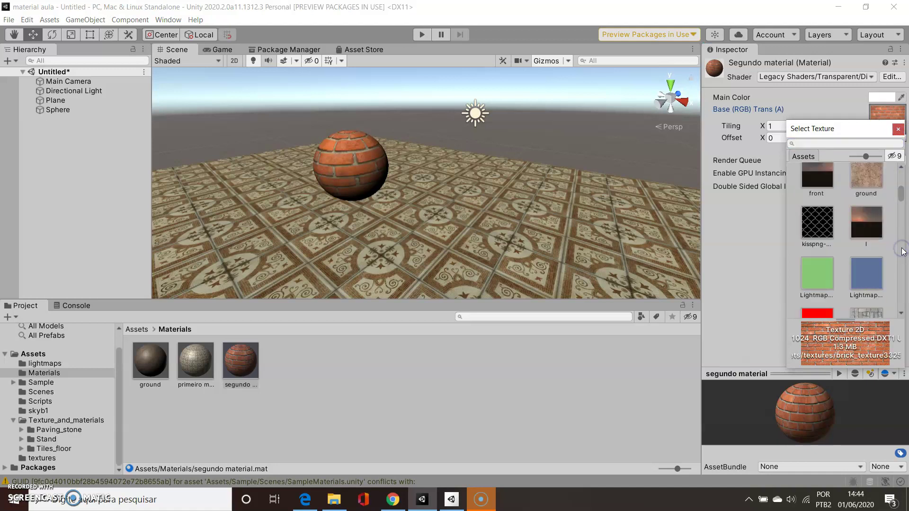
left_click(804, 224)
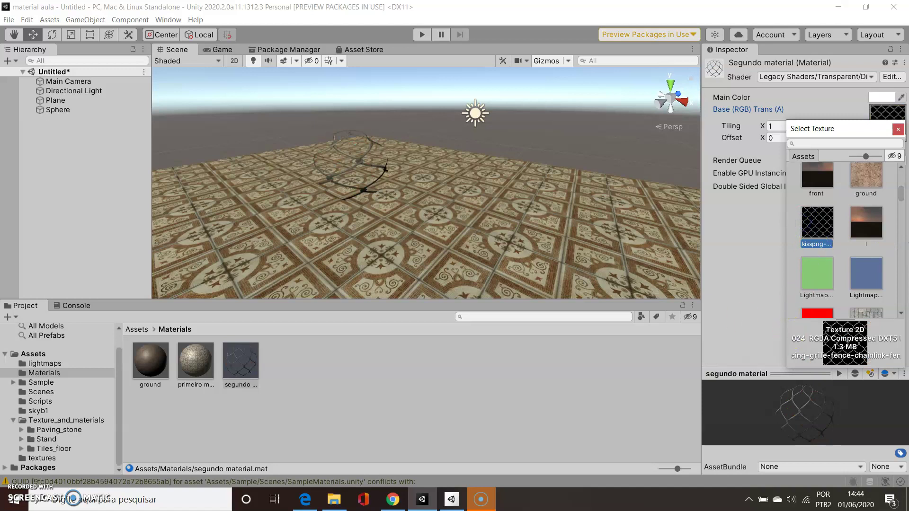
left_click(66, 420)
- Select the kisspng chain-link texture and compare its RGB, green and alpha channel previews
left_click(376, 362)
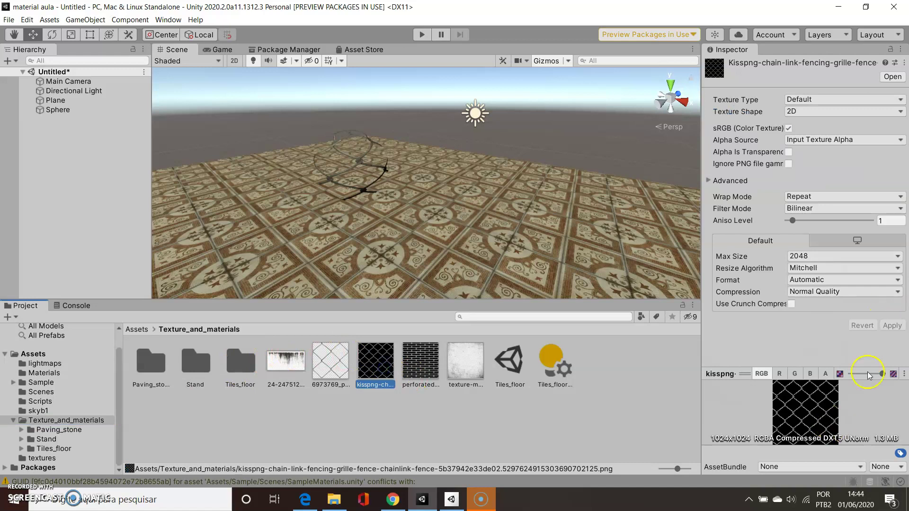
left_click(825, 374)
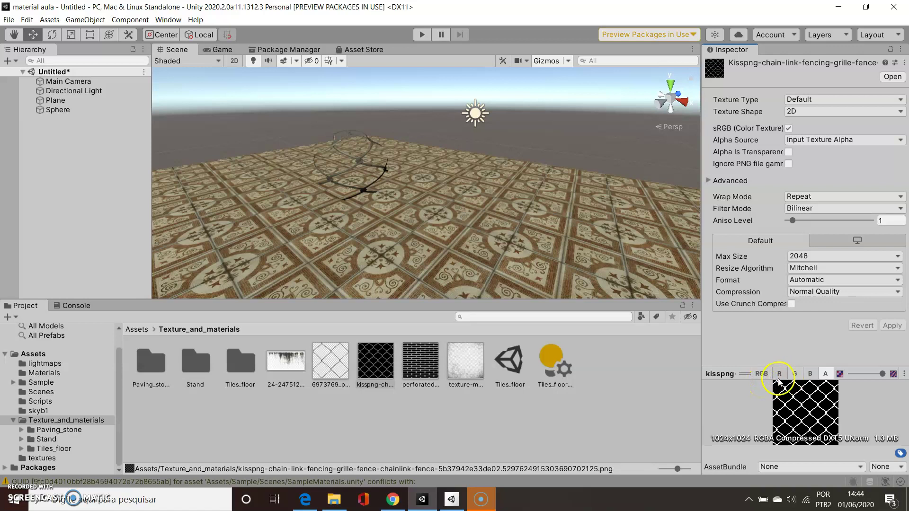
left_click(798, 374)
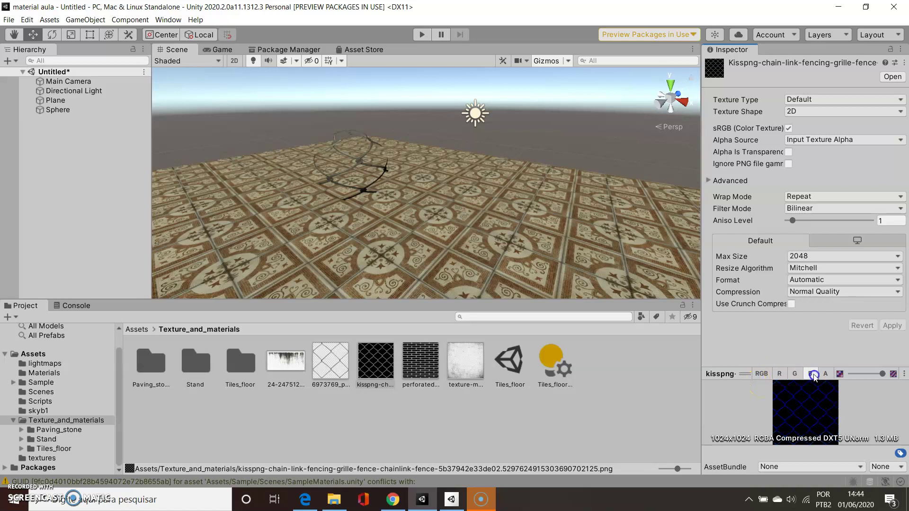
left_click(761, 373)
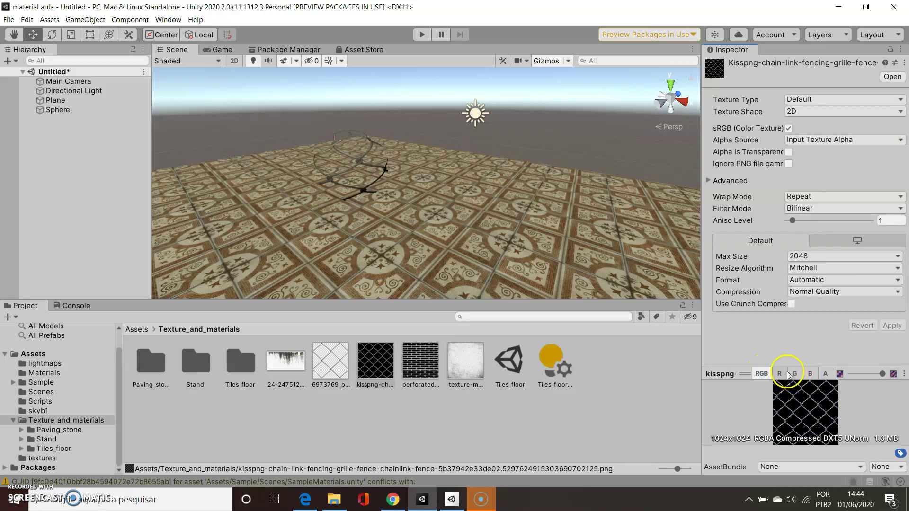
left_click(826, 374)
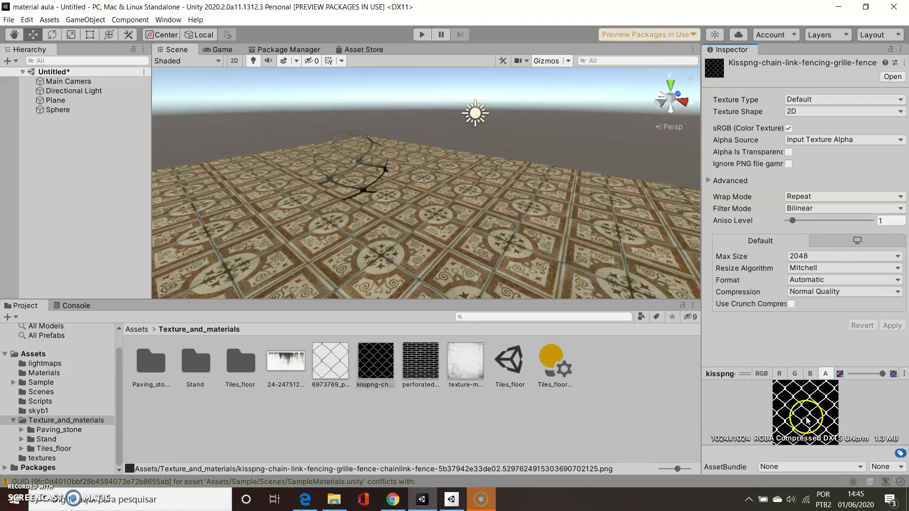
left_click(761, 374)
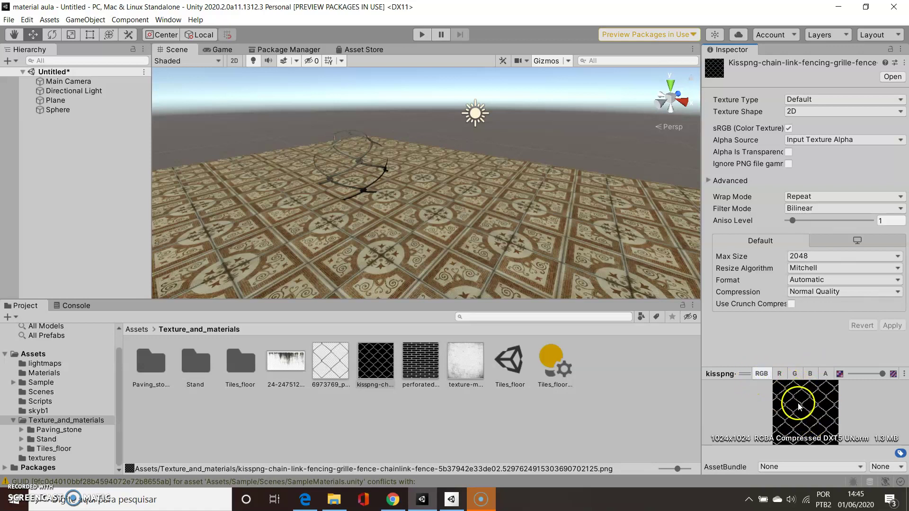
left_click(825, 373)
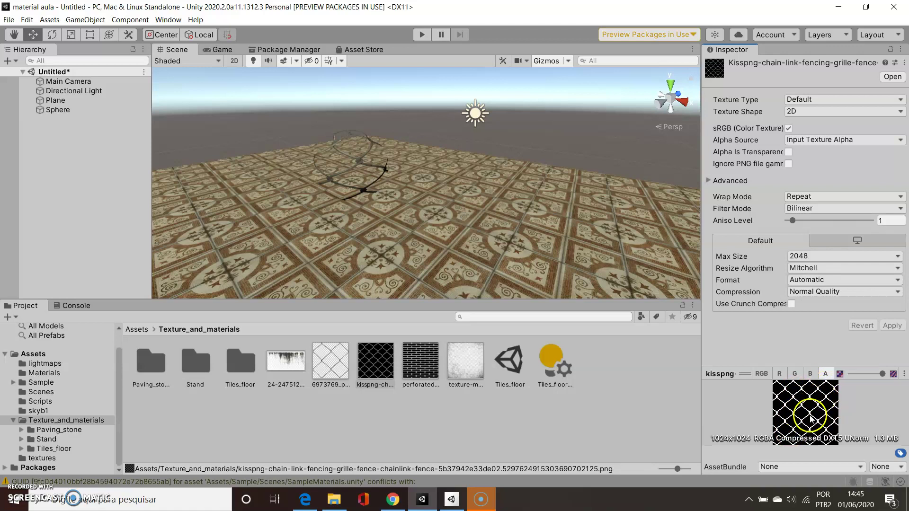
left_click(763, 374)
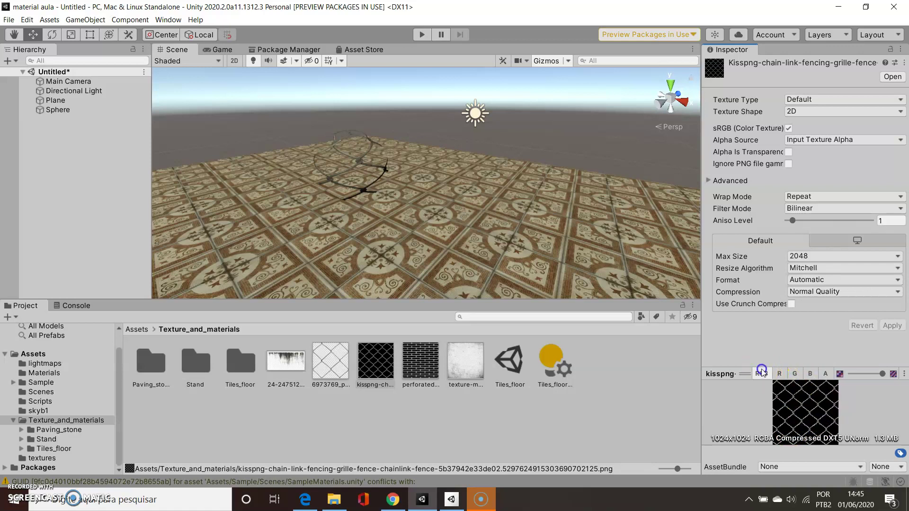
left_click(360, 159)
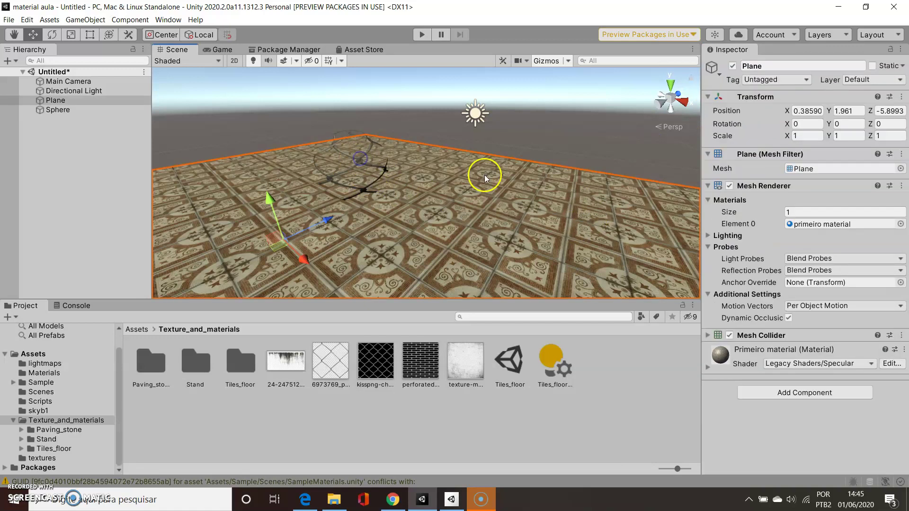
- Set the segundo material's horizontal tiling to 5 and zoom toward the sphere
left_click(45, 372)
left_click(242, 362)
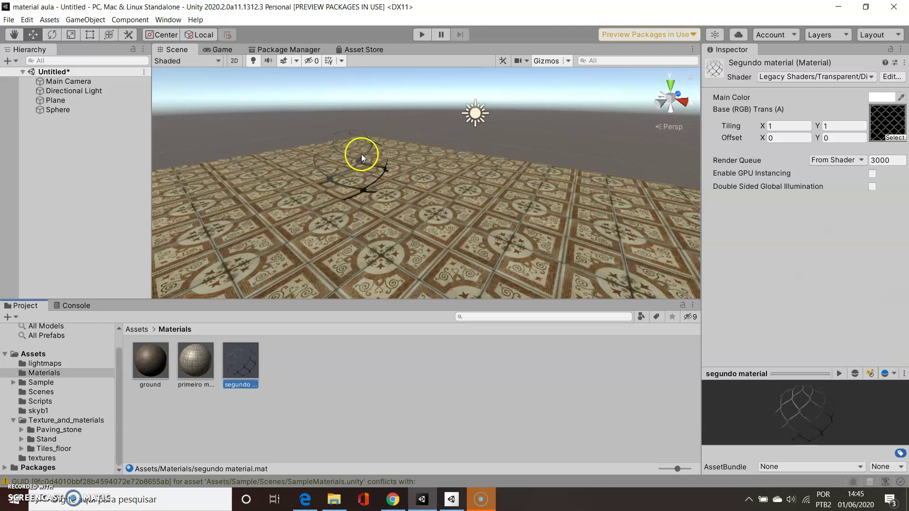
left_click(800, 127)
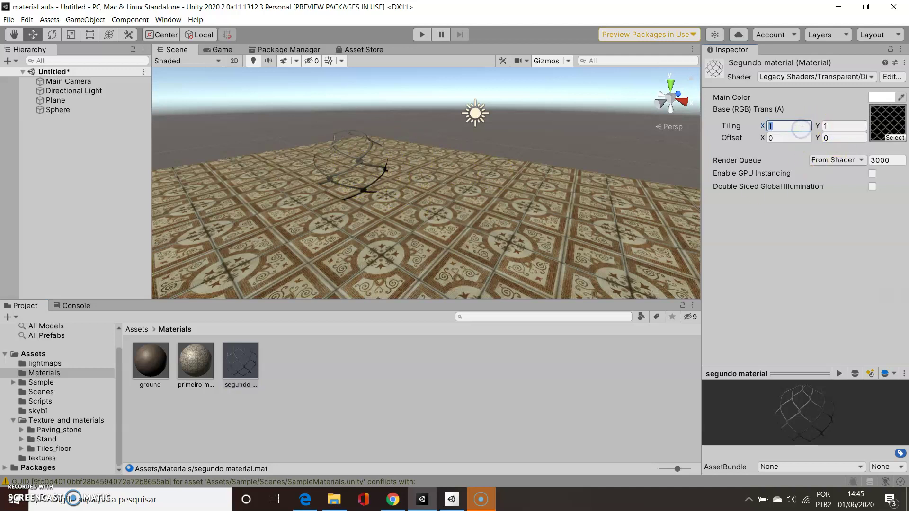
type("5")
key("Tab")
type("5")
key("Tab")
left_click(555, 100)
scroll(351, 167, "up", 3)
middle_click_drag(353, 195, 430, 182)
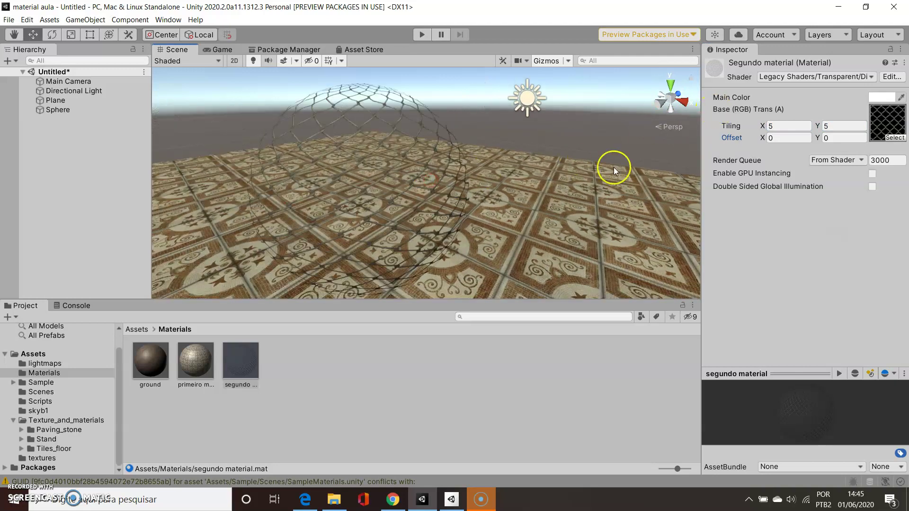
- Change Tiling X and Y to 3, then pan the Scene view to check the sphere
left_click(789, 127)
type("3")
key("Tab")
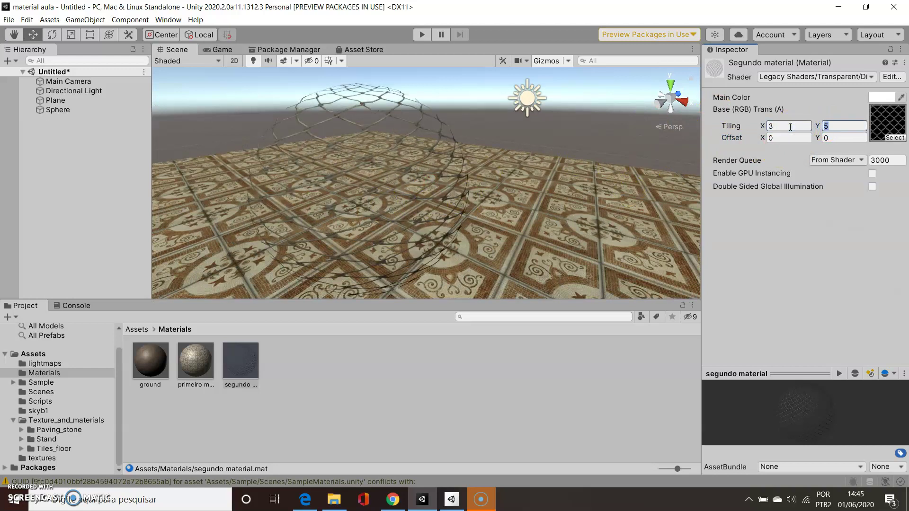
type("3")
mouse_move(324, 172)
middle_mouse_down()
mouse_move(435, 167)
mouse_move(389, 178)
middle_mouse_up()
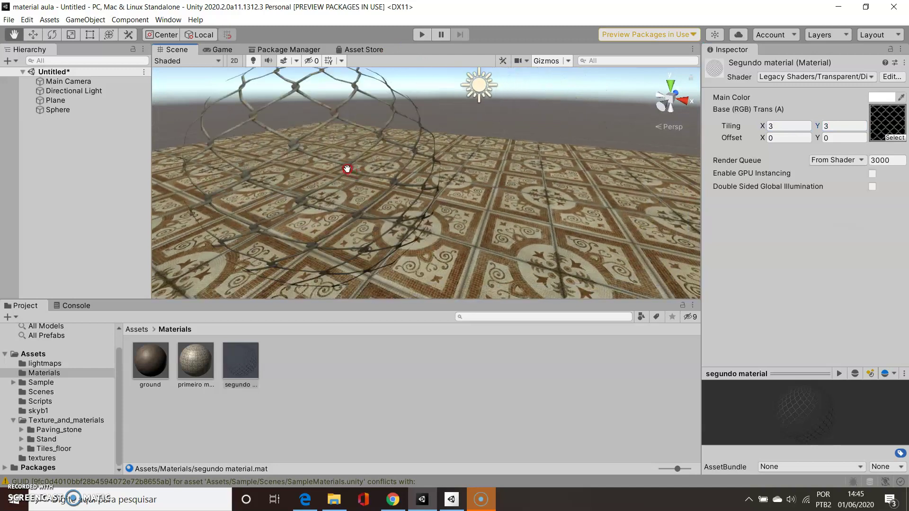
scroll(389, 178, "down", 3)
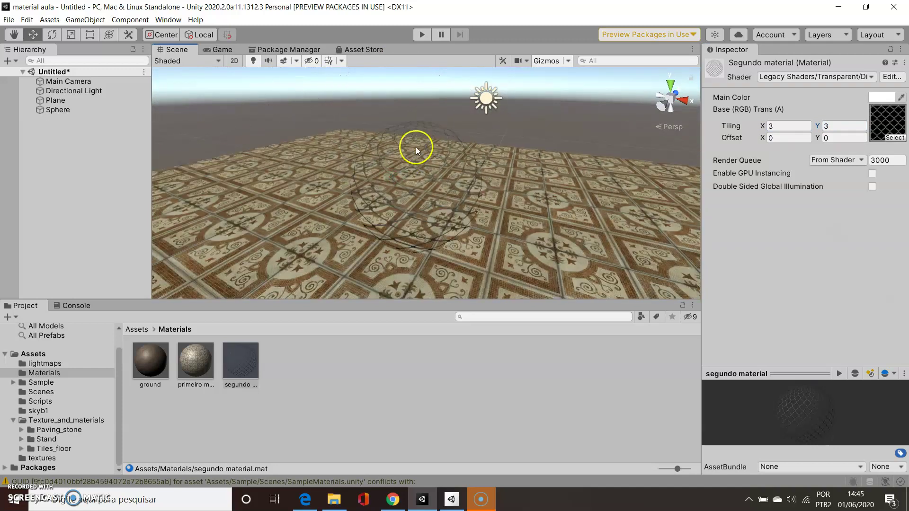
middle_click_drag(472, 198, 445, 190)
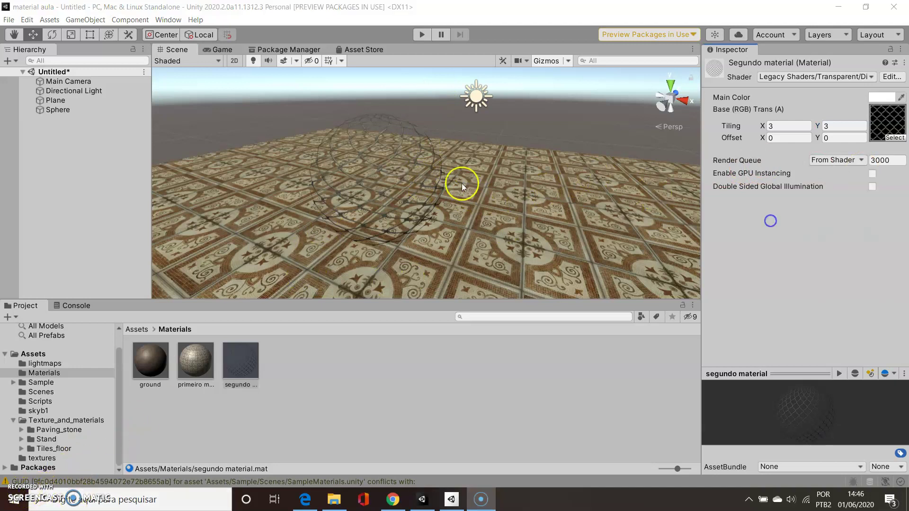
- Open the segundo material's Shader dropdown in the Inspector
left_click(814, 75)
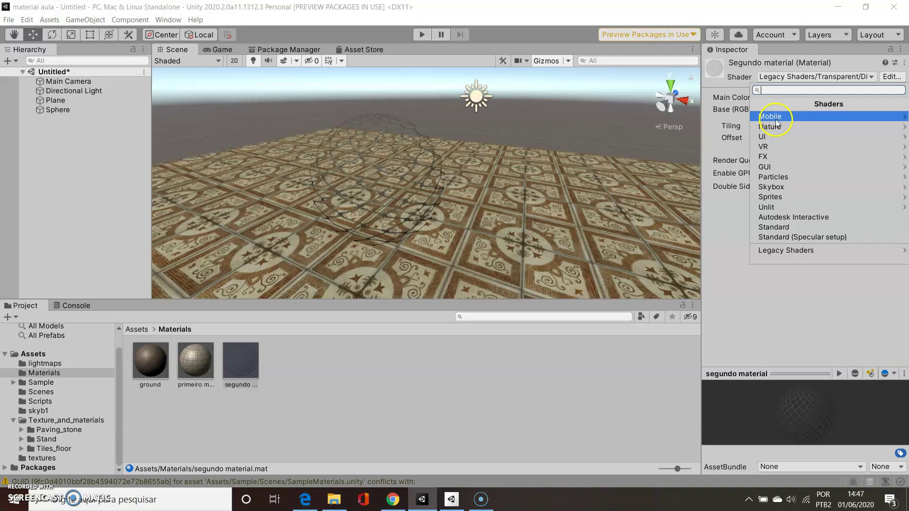
- Browse the Mobile shader group, then reopen the shader list at the Skybox submenu
left_click(788, 118)
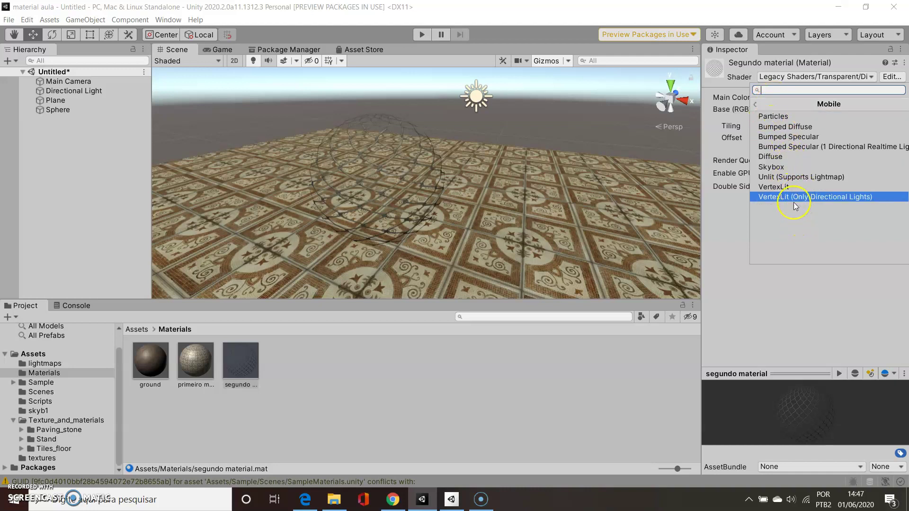
left_click(741, 261)
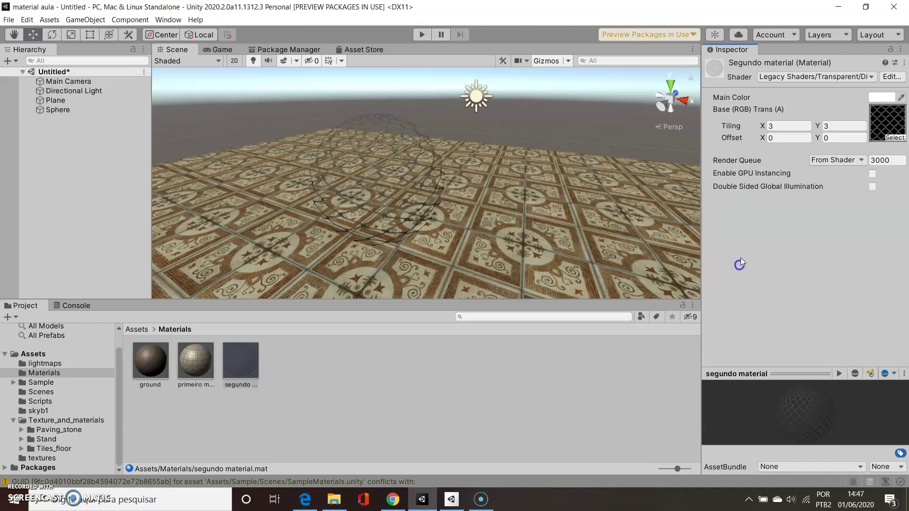
left_click(806, 79)
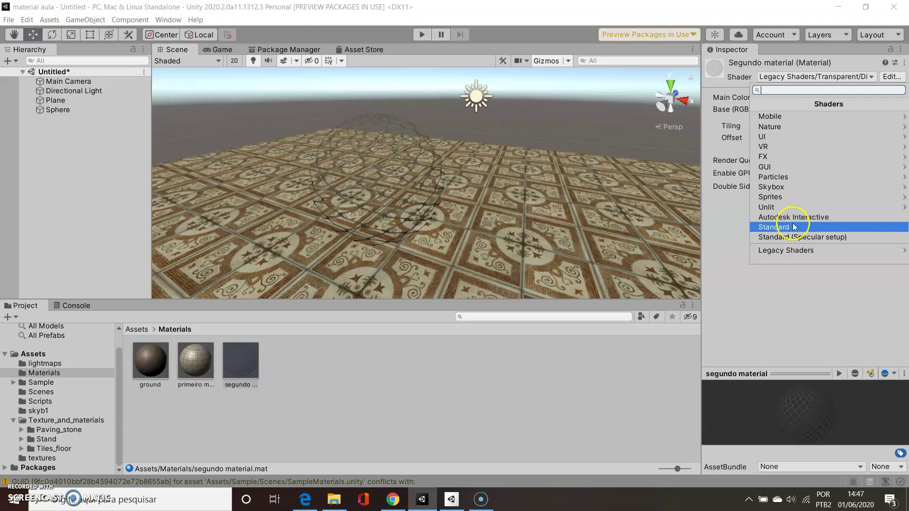
left_click(780, 187)
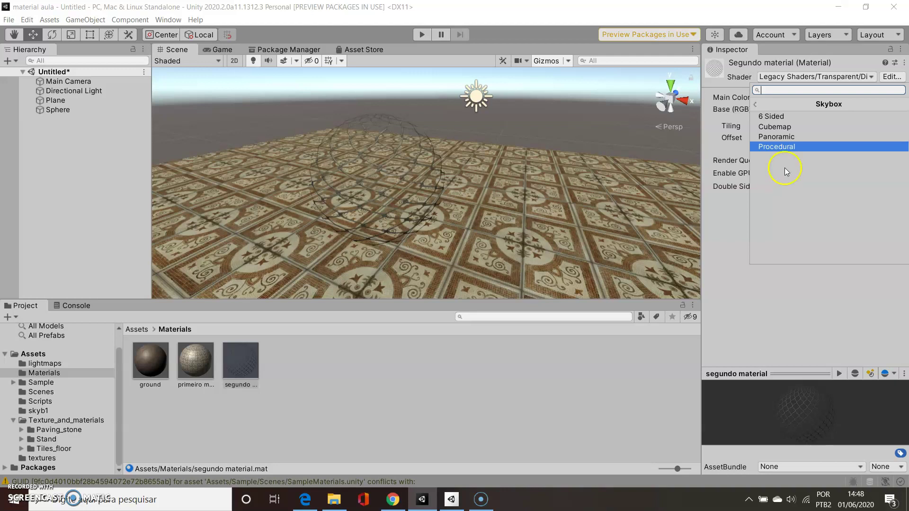
- Switch the segundo material's shader from Skybox Cubemap to Skybox > 6 Sided
left_click(781, 127)
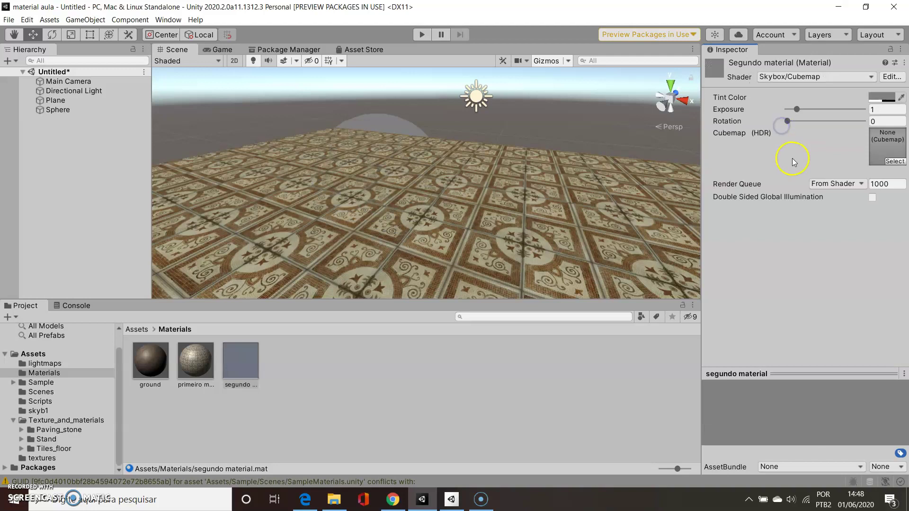
left_click(804, 76)
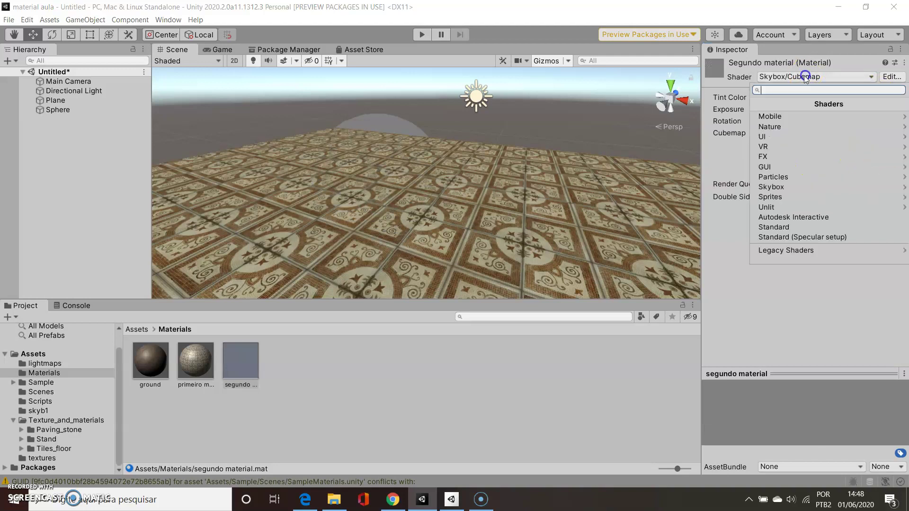
left_click(797, 188)
left_click(772, 116)
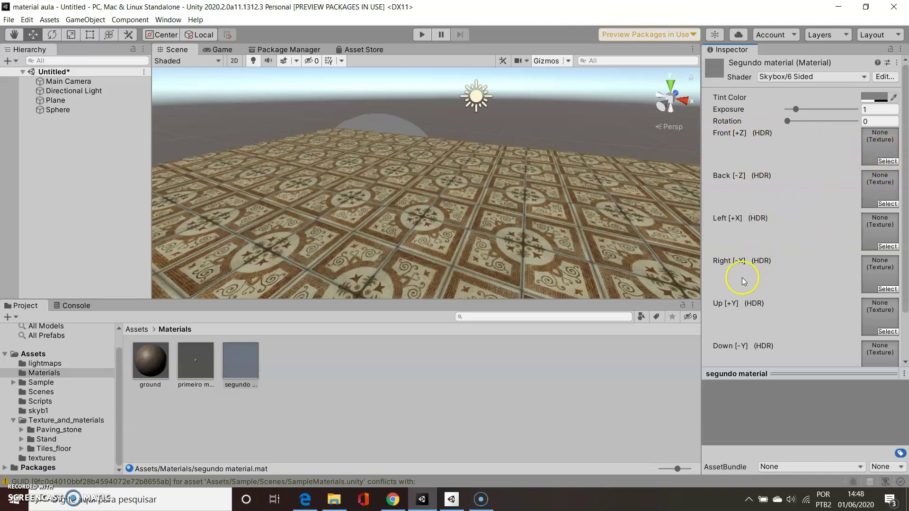
- Assign the back sky texture to the skybox's Front [+Z] face
left_click(888, 161)
mouse_move(902, 201)
left_mouse_down()
mouse_move(899, 320)
mouse_move(901, 215)
left_mouse_up()
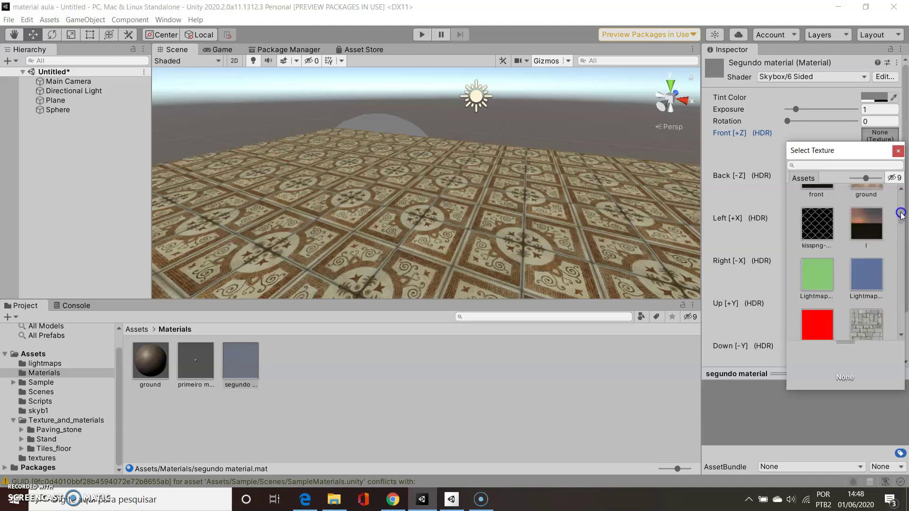
scroll(875, 239, "up", 1)
scroll(876, 240, "up", 1)
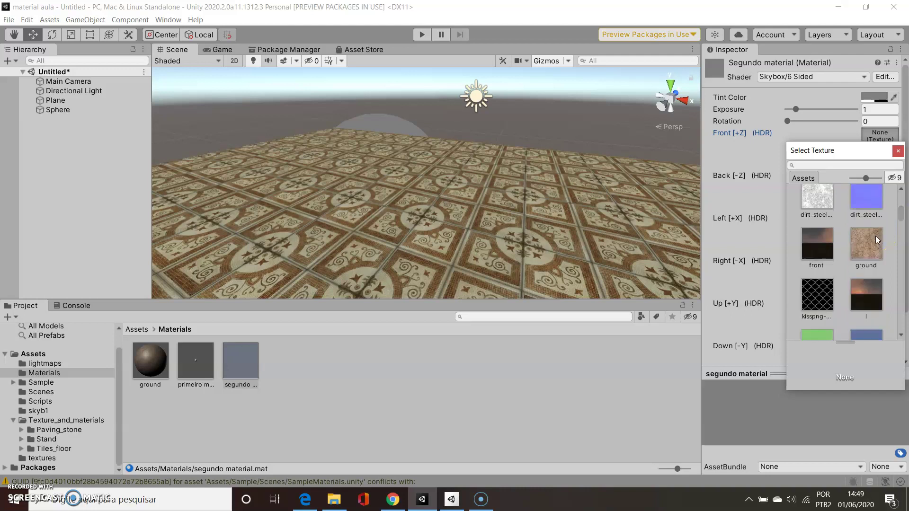
scroll(868, 243, "up", 1)
scroll(867, 243, "up", 1)
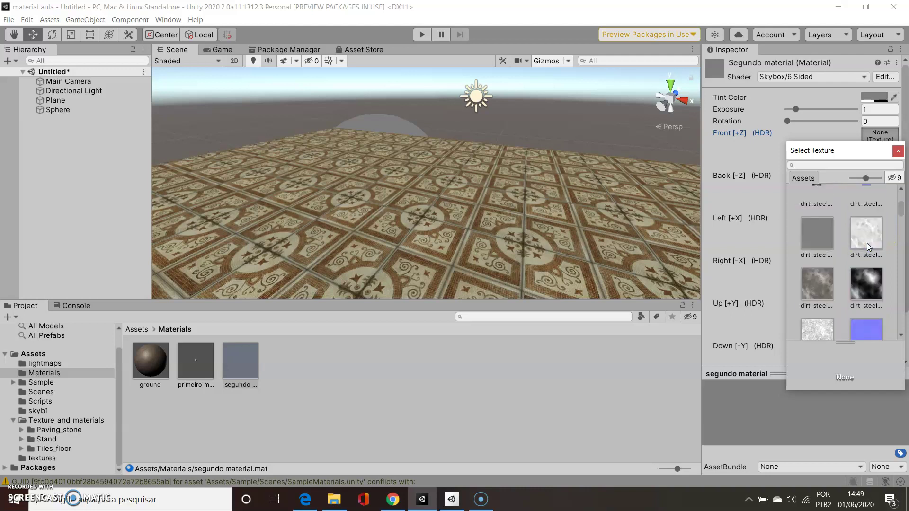
scroll(867, 243, "up", 1)
scroll(868, 243, "up", 2)
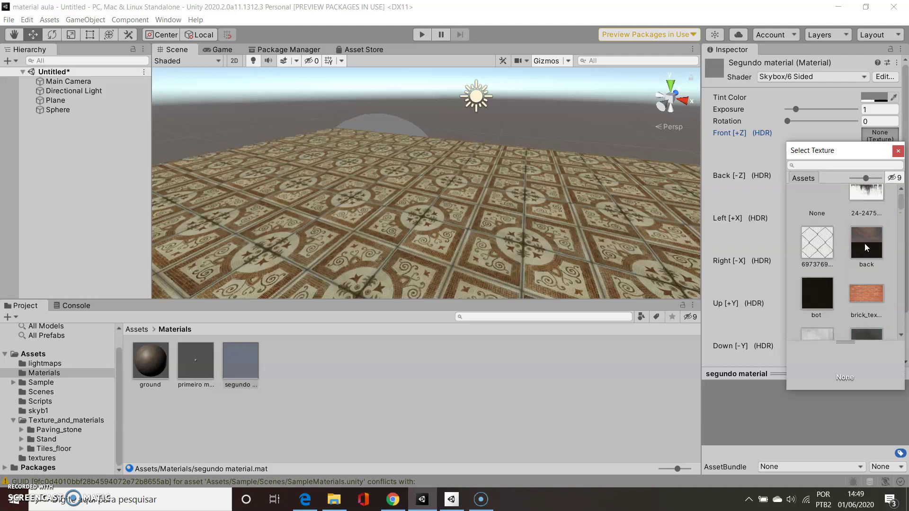
left_click(865, 242)
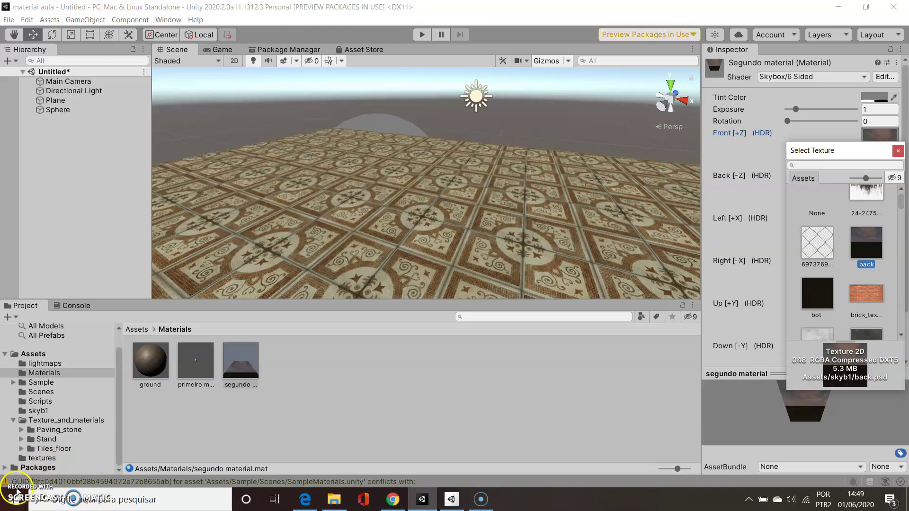
scroll(882, 192, "down", 3)
scroll(883, 206, "up", 3)
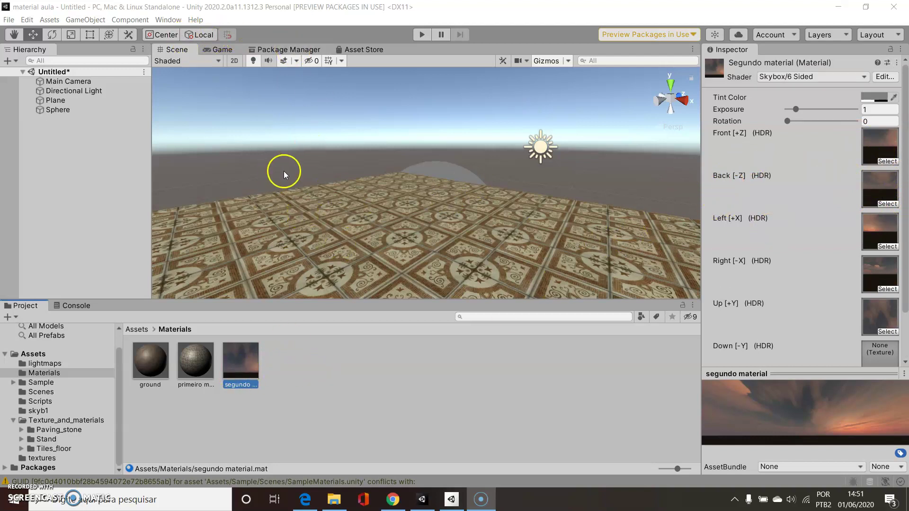
- Set segundo material as the Lighting Environment's Skybox Material, then look around the sunset sky
left_click(174, 22)
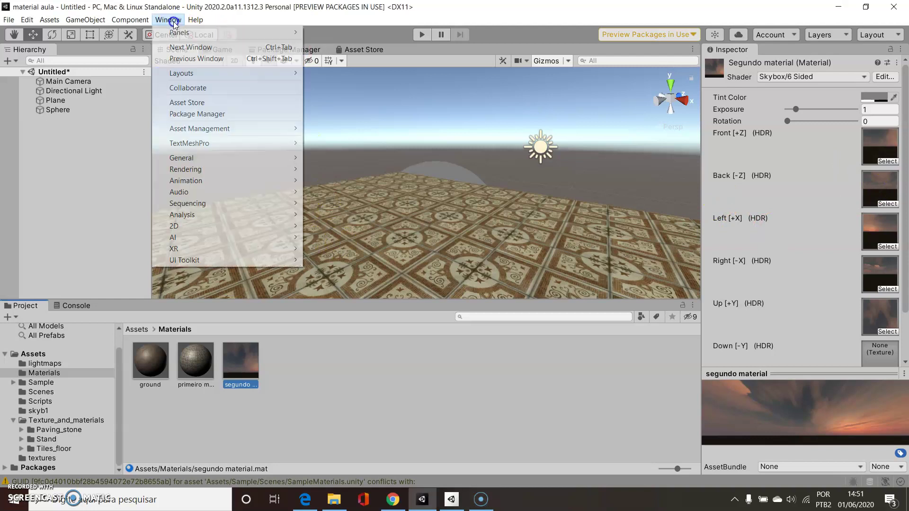
mouse_move(210, 170)
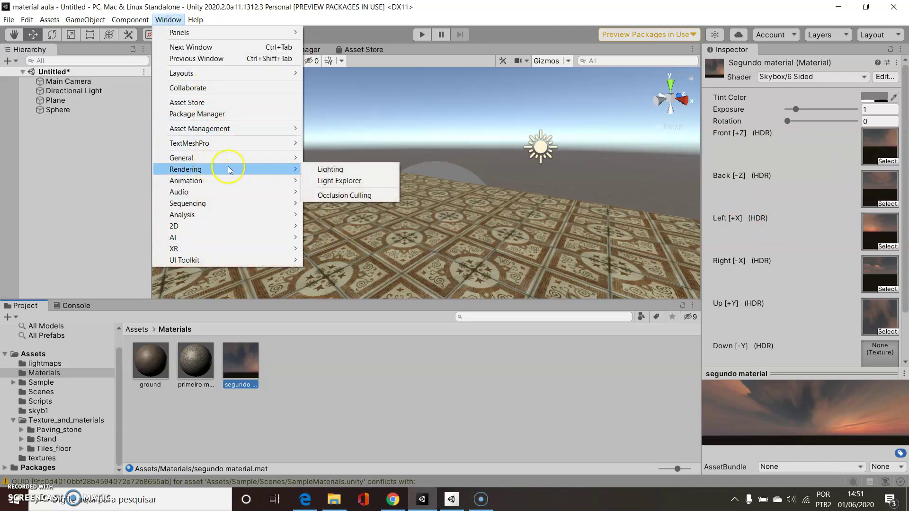
left_click(341, 170)
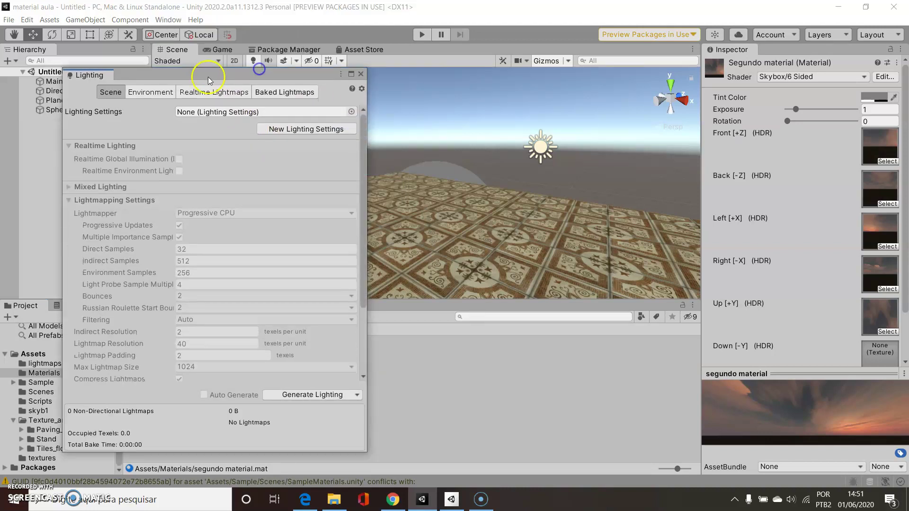
left_click(142, 91)
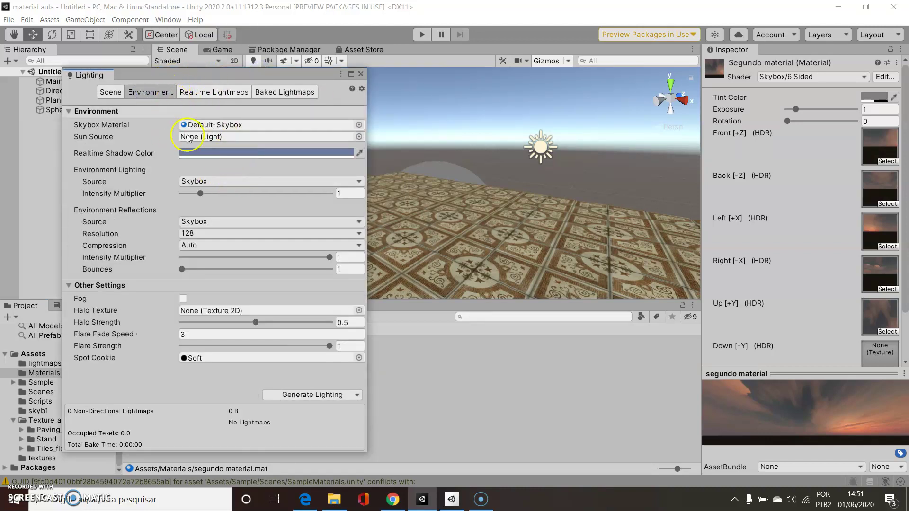
left_click(360, 125)
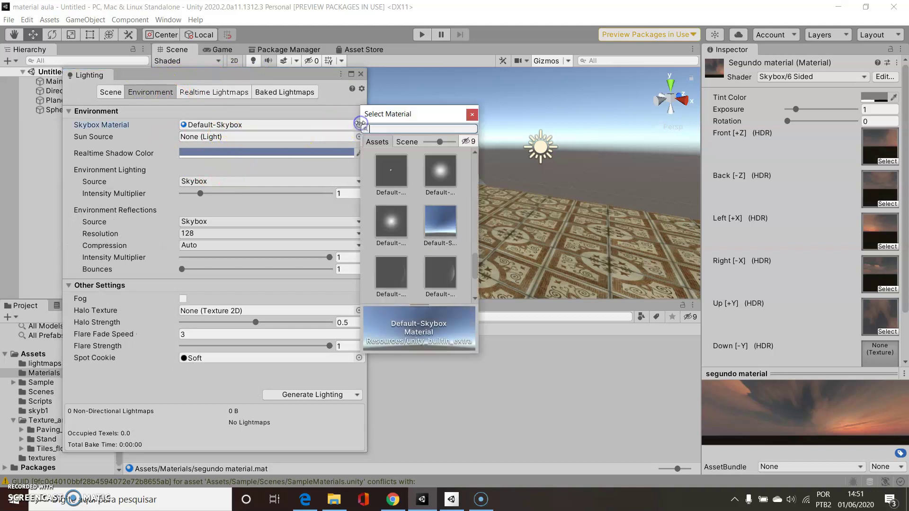
mouse_move(475, 262)
left_mouse_down()
mouse_move(475, 165)
mouse_move(478, 187)
left_mouse_up()
left_click(390, 188)
left_click(472, 114)
left_click(360, 74)
mouse_move(363, 73)
right_mouse_down()
mouse_move(773, 202)
mouse_move(106, 112)
mouse_move(607, 137)
mouse_move(581, 201)
right_mouse_up()
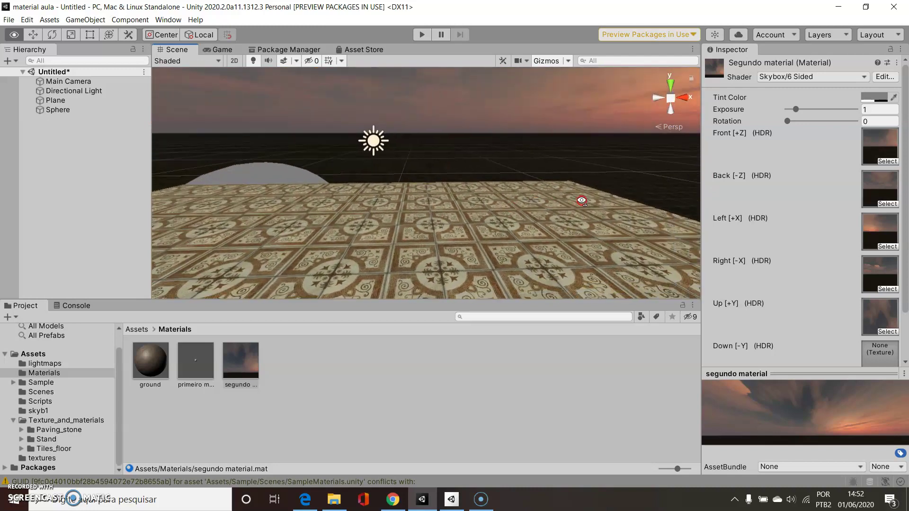
right_click_drag(582, 201, 406, 195)
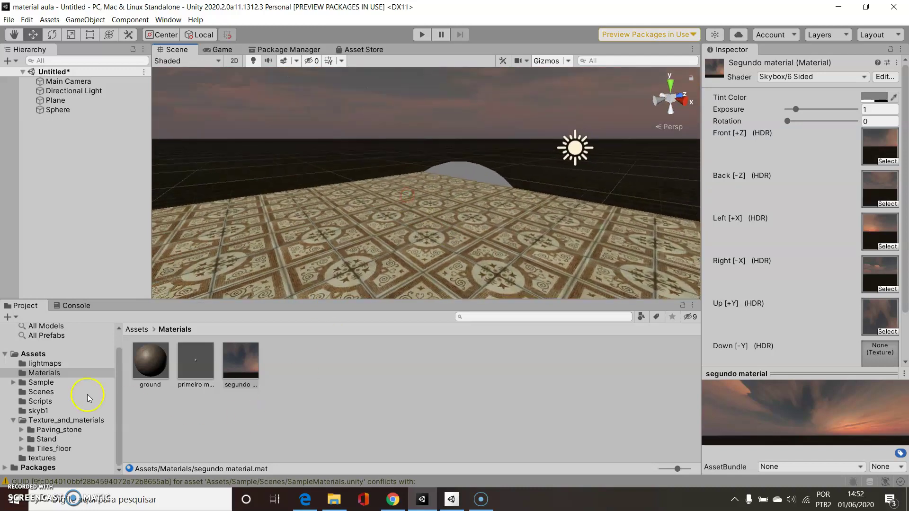
- Create a new material named 'terceiro material' in the Materials folder and select it
right_click(334, 384)
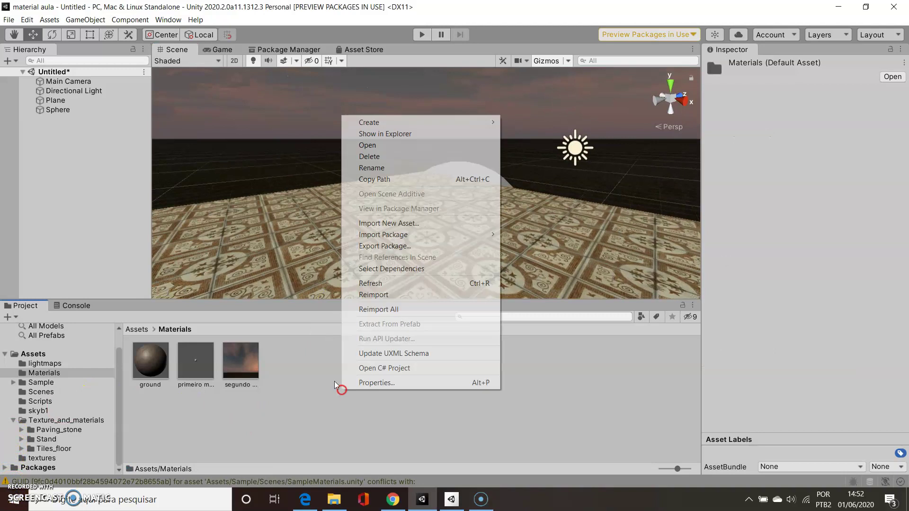
mouse_move(404, 122)
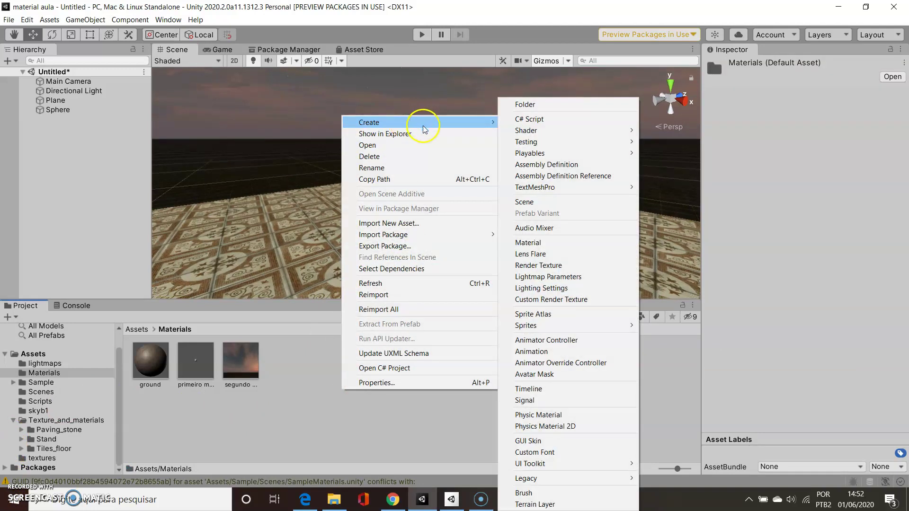
left_click(534, 243)
type("terceiro")
type(" material")
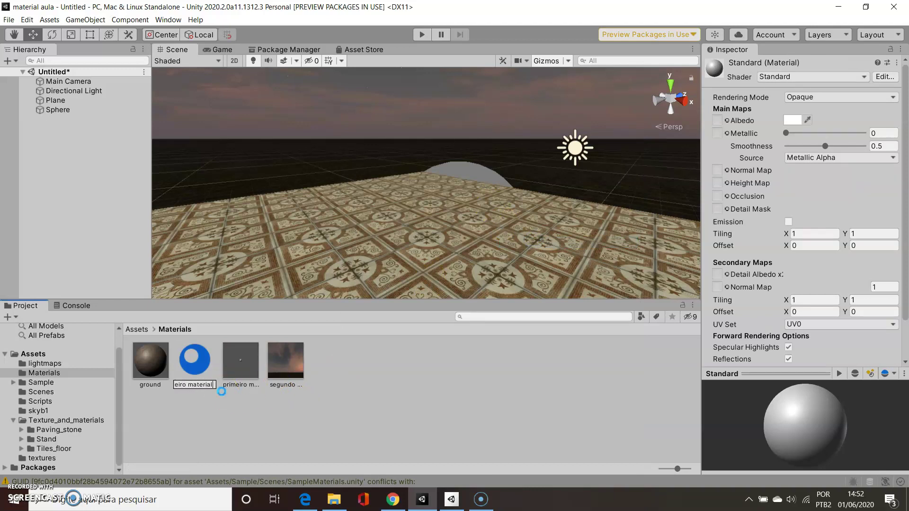
left_click(212, 394)
left_click(291, 363)
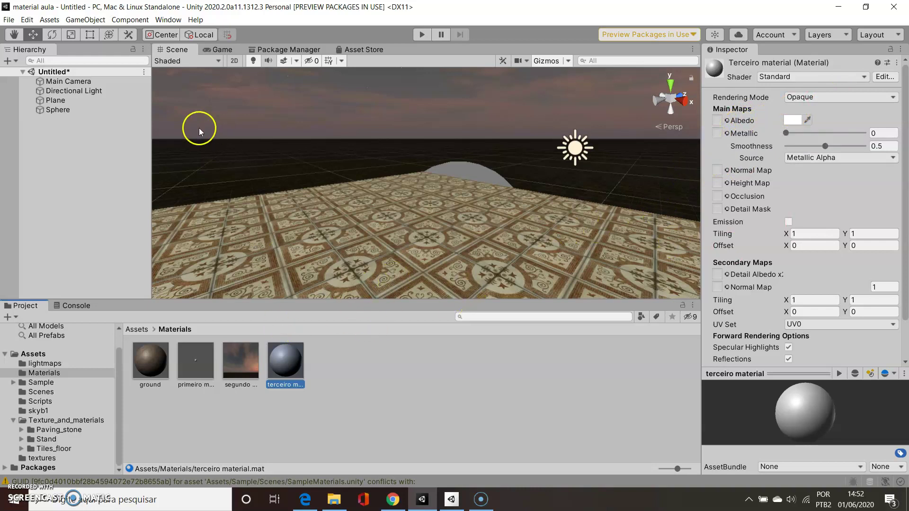
- Apply terceiro material to the Sphere and try brownish and pale green Albedo tints
left_click_drag(286, 360, 59, 114)
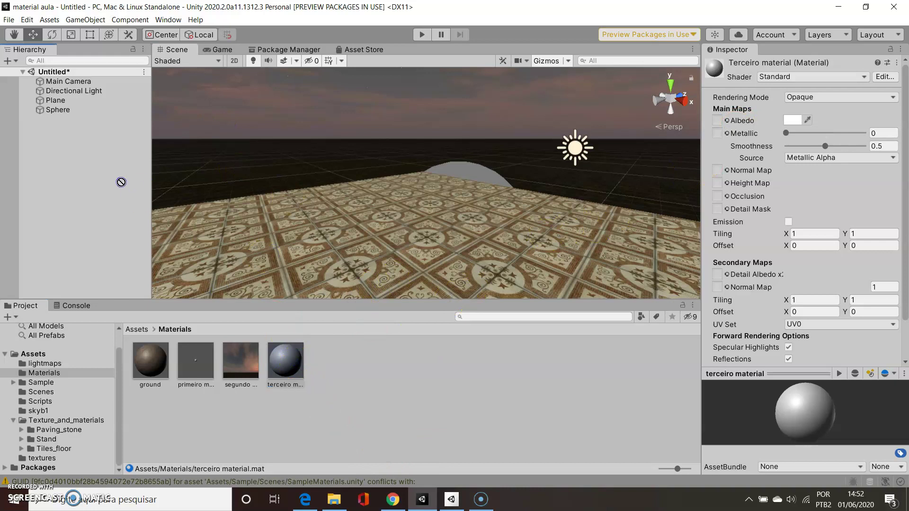
mouse_move(497, 246)
middle_mouse_down()
mouse_move(432, 198)
mouse_move(461, 231)
middle_mouse_up()
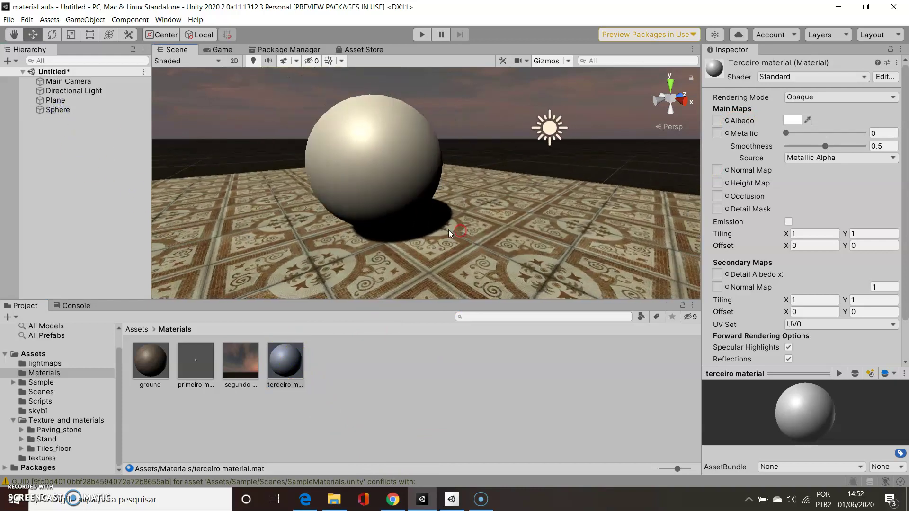
left_click(792, 121)
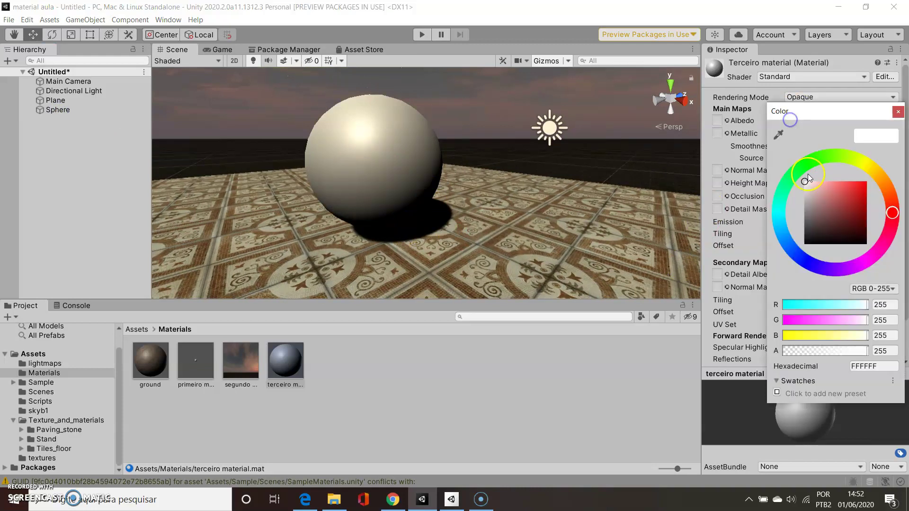
left_click_drag(904, 225, 893, 195)
mouse_move(815, 186)
left_mouse_down()
mouse_move(822, 199)
mouse_move(821, 183)
left_mouse_up()
left_click(840, 155)
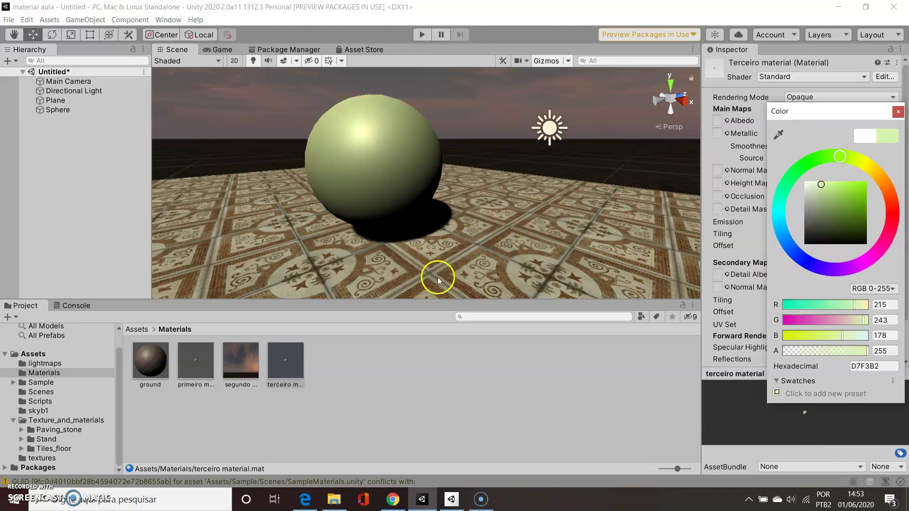
left_click(898, 112)
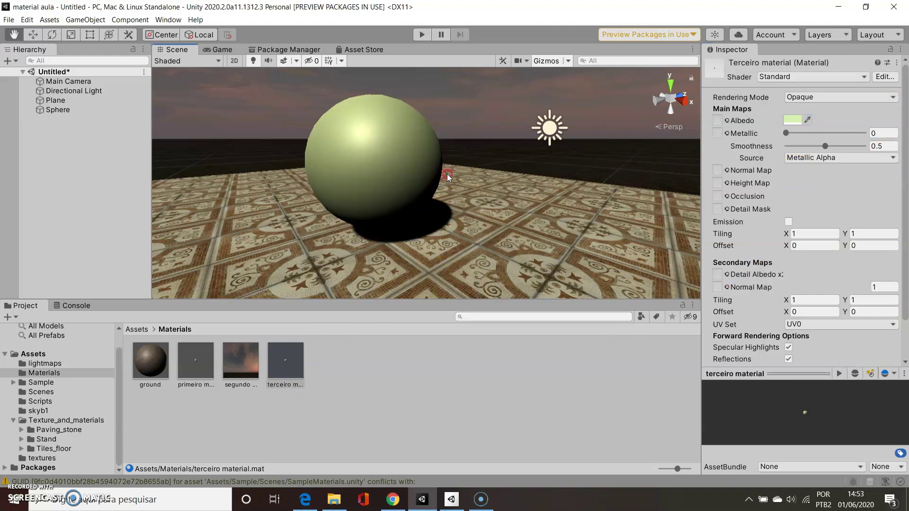
middle_click_drag(447, 174, 436, 204)
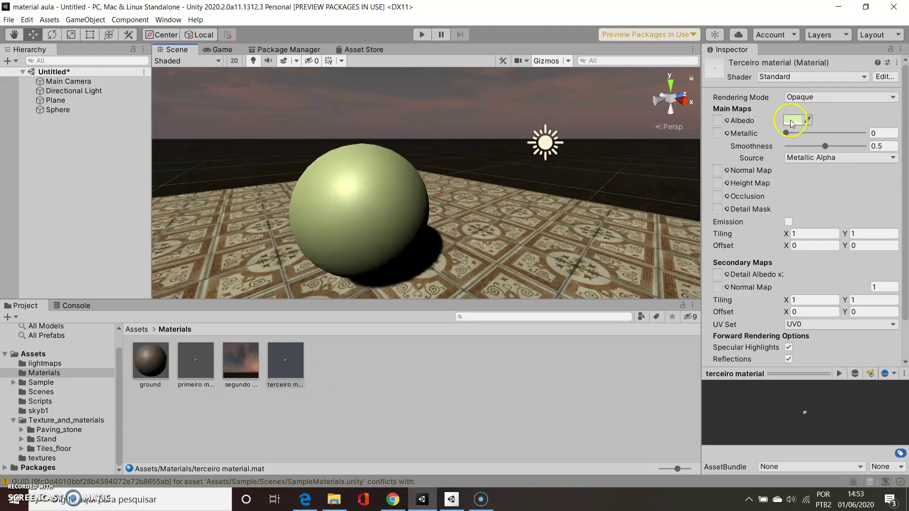
- Set the terceiro material's Albedo colour to white (FFFFFF)
left_click(792, 120)
left_click(806, 185)
left_click_drag(787, 190, 804, 177)
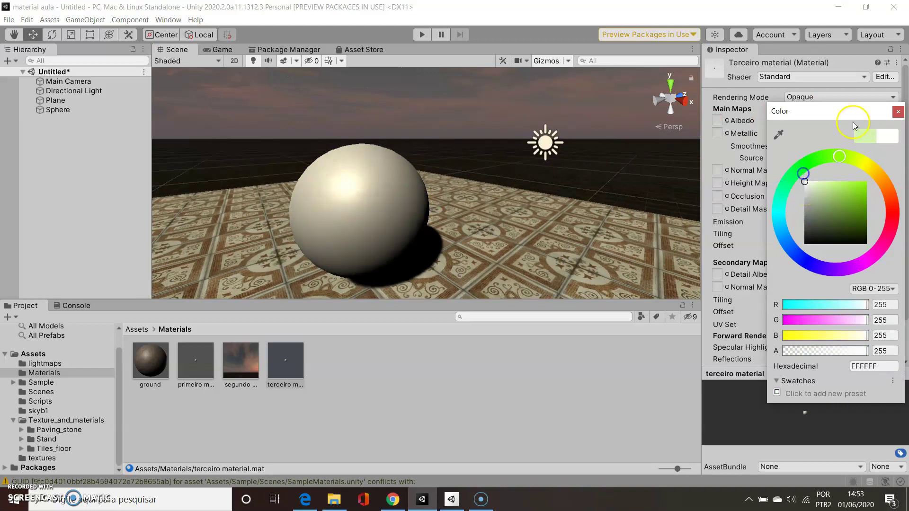
left_click(898, 112)
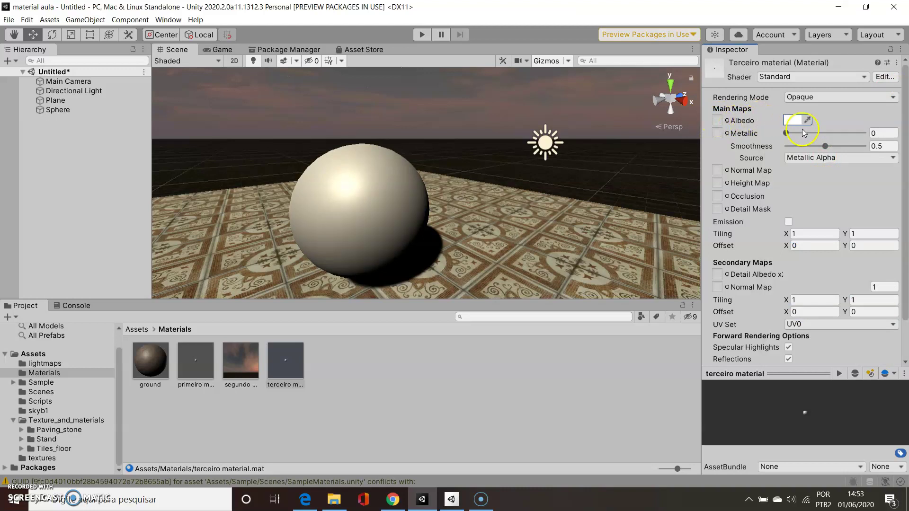
- Assign the rust_steel texture to the terceiro material's Albedo slot
left_click(720, 120)
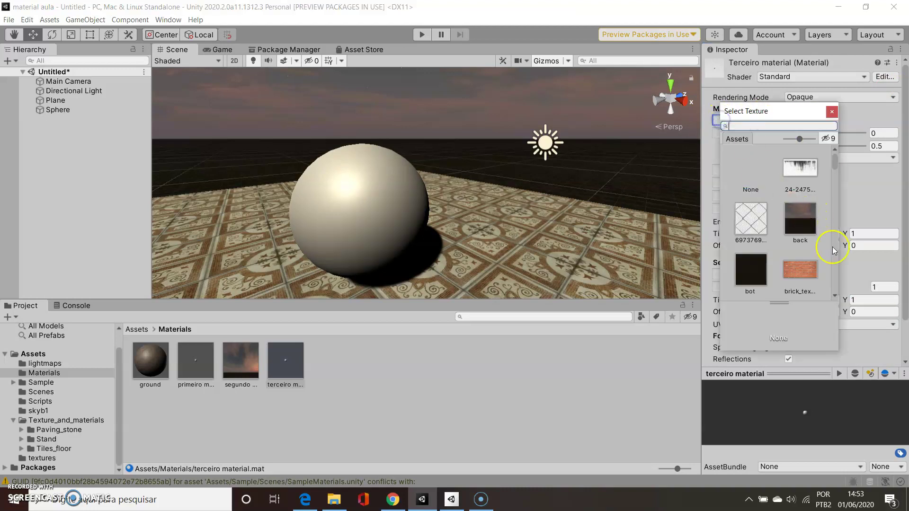
left_click(836, 268)
scroll(836, 265, "down", 6)
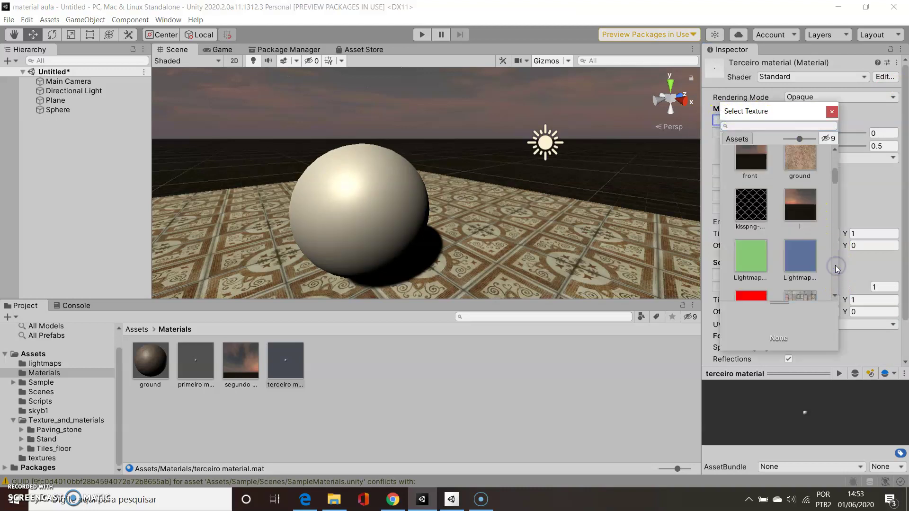
scroll(827, 194, "down", 2)
left_click_drag(836, 186, 836, 194)
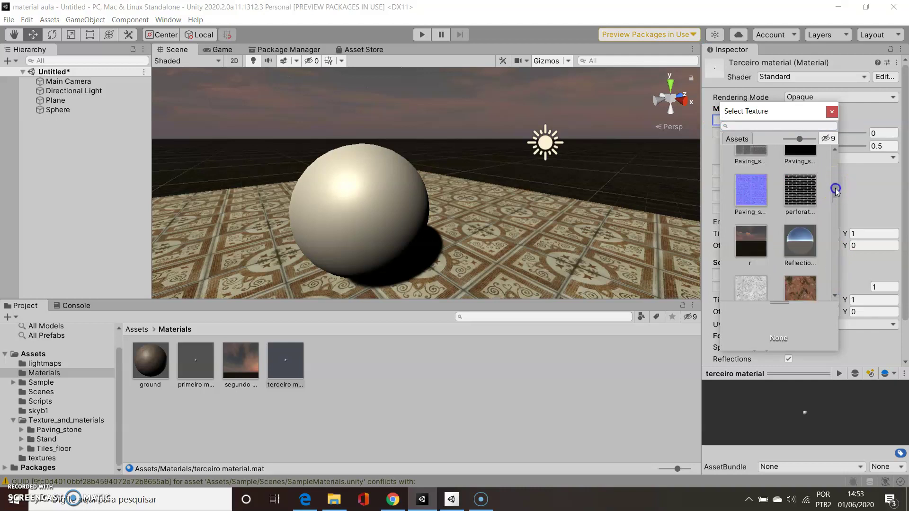
left_click(800, 168)
middle_click_drag(406, 189, 417, 188)
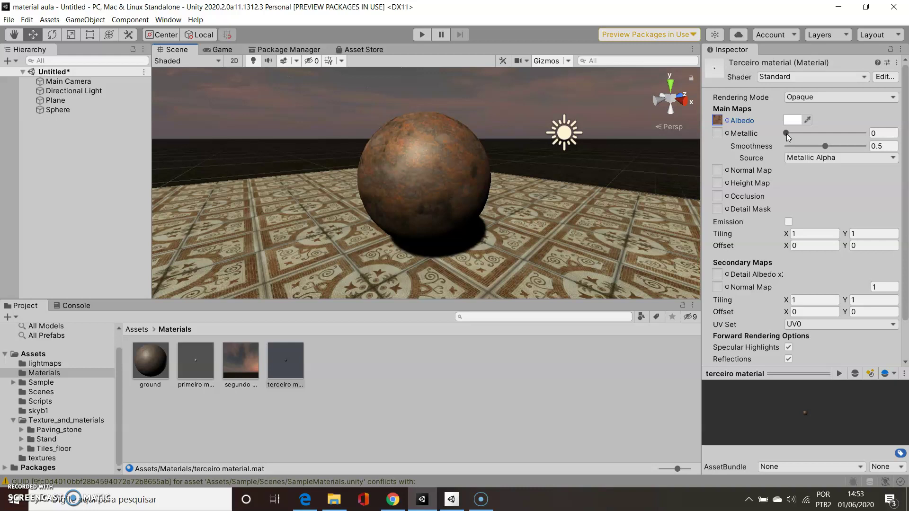
- Set the material's Metallic value to 0.199
left_click_drag(458, 179, 449, 166, "alt")
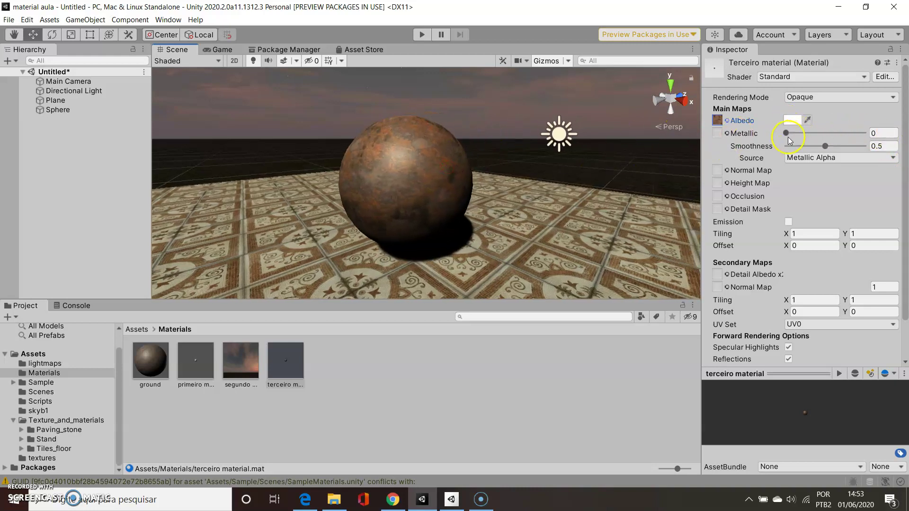
left_click_drag(786, 134, 837, 137)
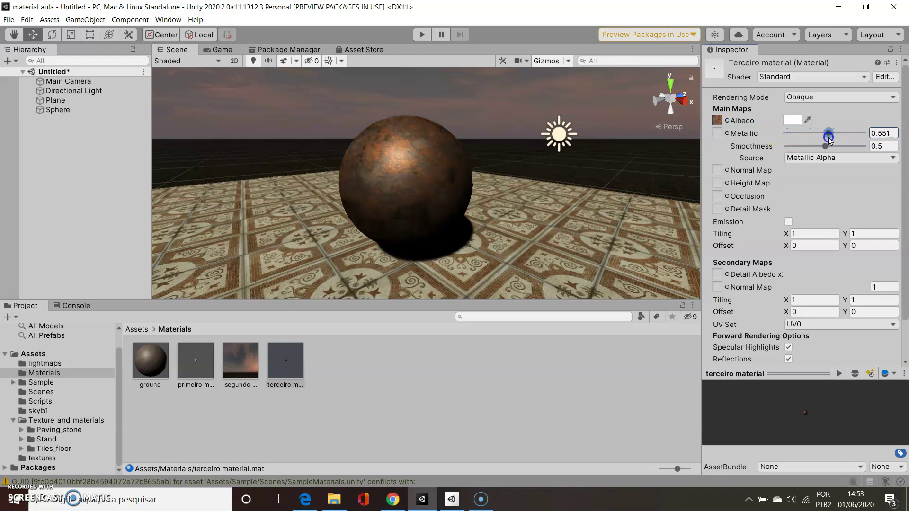
left_click_drag(828, 141, 824, 142)
mouse_move(426, 168)
middle_mouse_down()
mouse_move(443, 160)
mouse_move(377, 160)
middle_mouse_up()
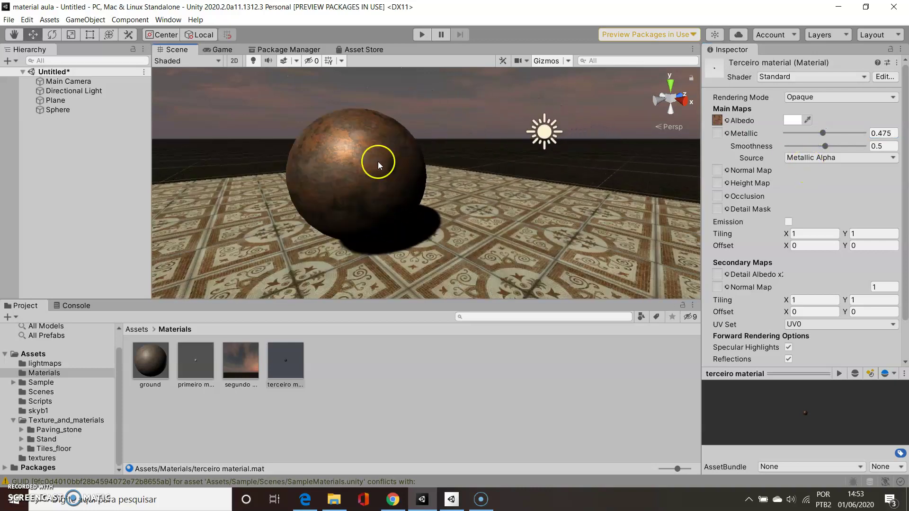
left_click(821, 133)
left_click_drag(822, 135, 803, 135)
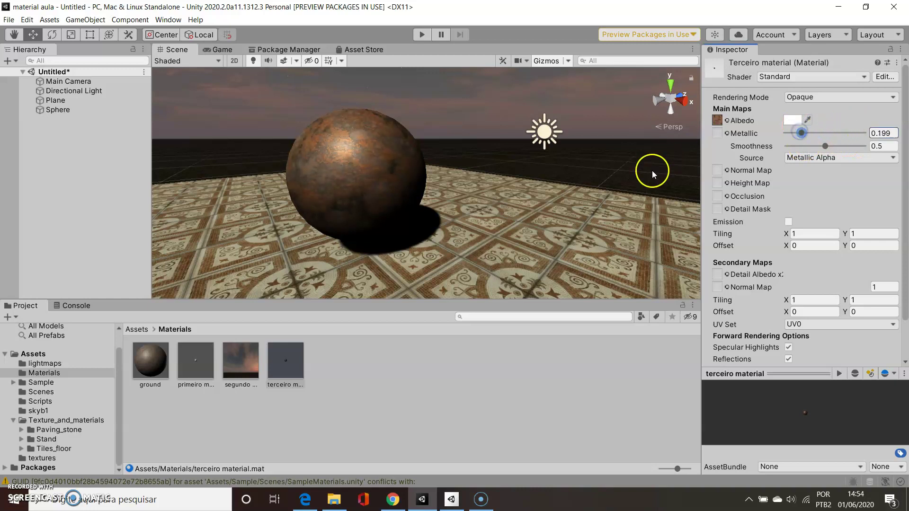
middle_click_drag(367, 177, 416, 169)
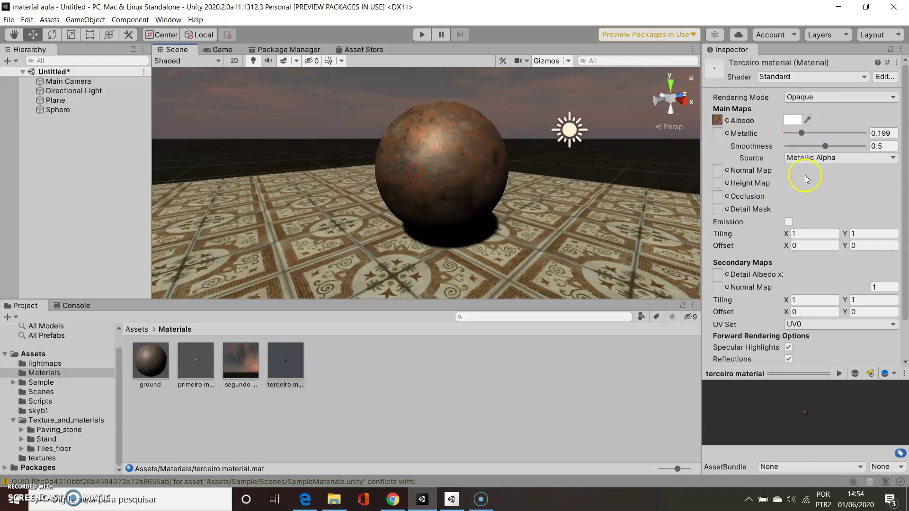
- Set the material's Smoothness to 0.562
mouse_move(825, 146)
left_mouse_down()
mouse_move(805, 153)
mouse_move(850, 158)
mouse_move(818, 160)
mouse_move(834, 158)
left_mouse_up()
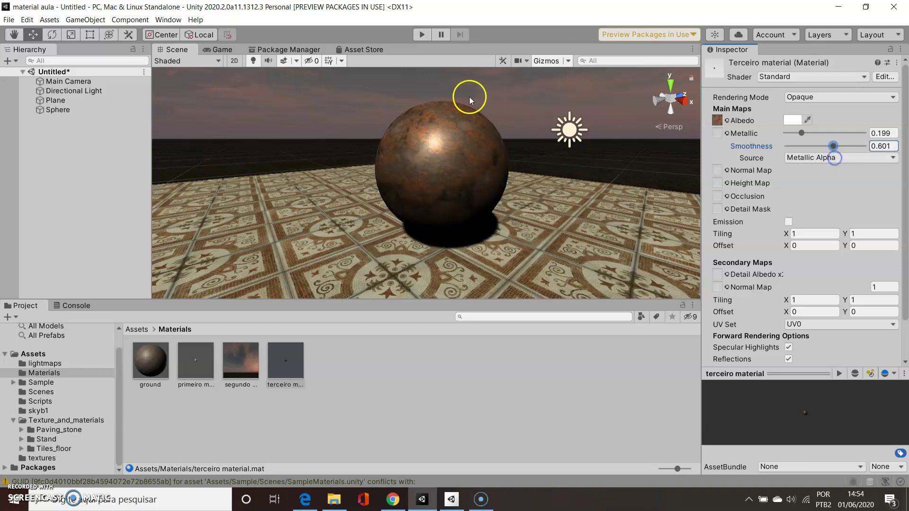
middle_click_drag(484, 131, 431, 140)
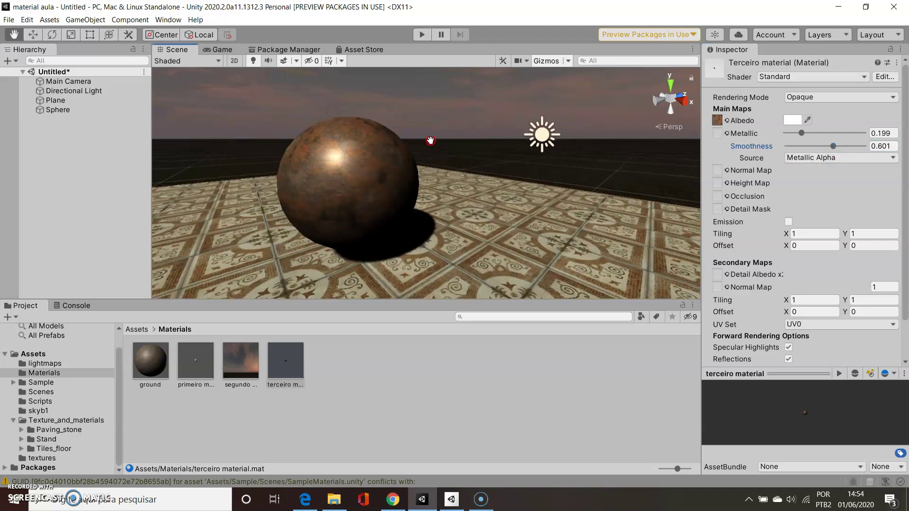
mouse_move(834, 146)
left_mouse_down()
mouse_move(859, 151)
mouse_move(830, 152)
left_mouse_up()
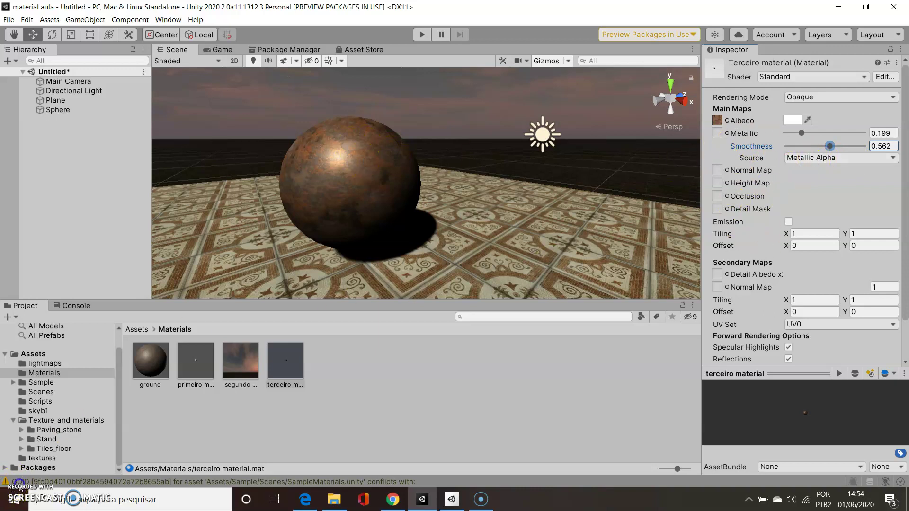
left_click(722, 173)
- Assign the blue normal map texture and set its strength to 0.42
left_click_drag(835, 209, 836, 221)
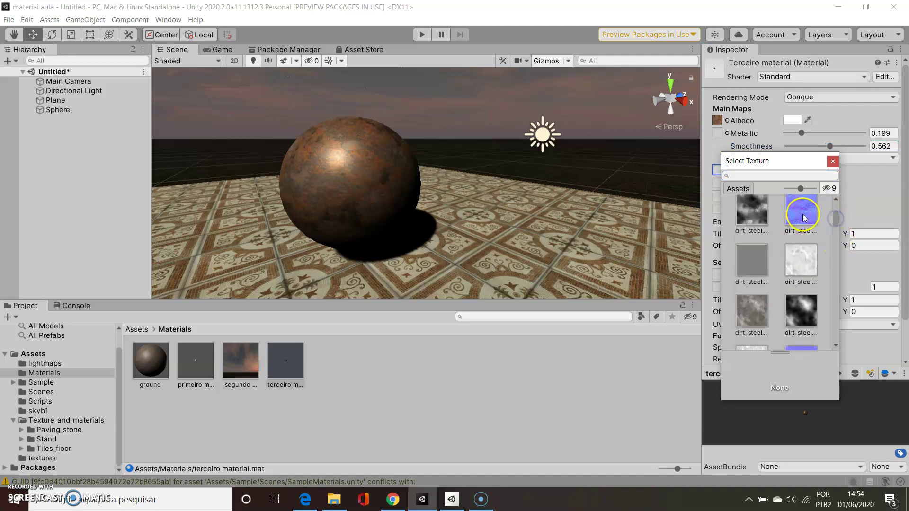
left_click(805, 216)
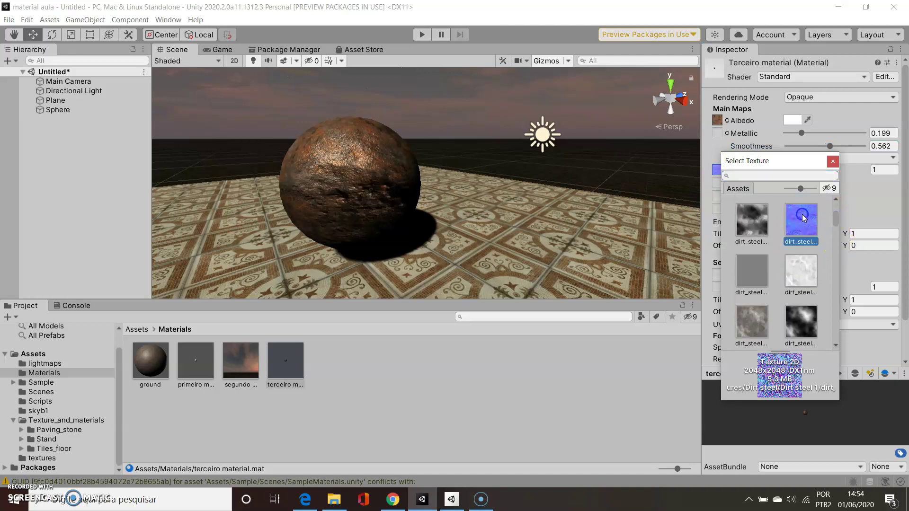
left_click(833, 162)
left_click_drag(860, 170, 858, 173)
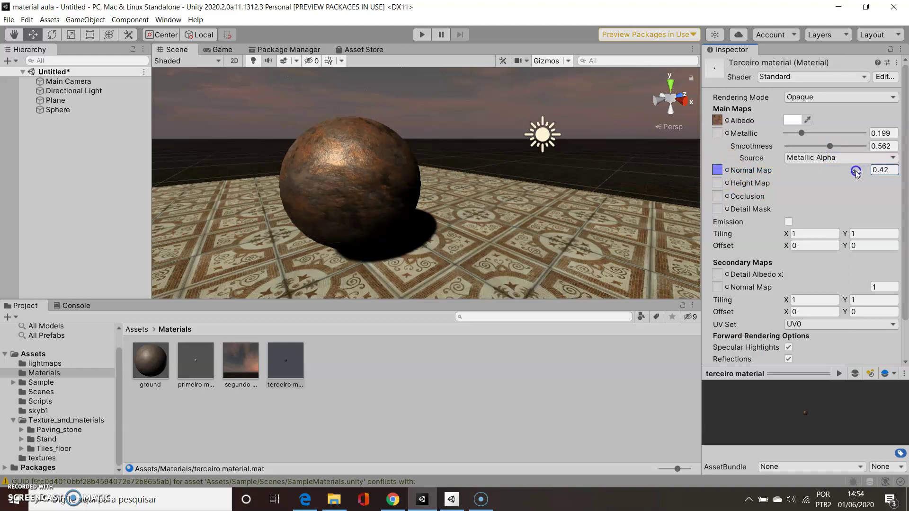
mouse_move(857, 172)
left_mouse_down()
mouse_move(872, 169)
mouse_move(11, 179)
mouse_move(869, 181)
left_mouse_up()
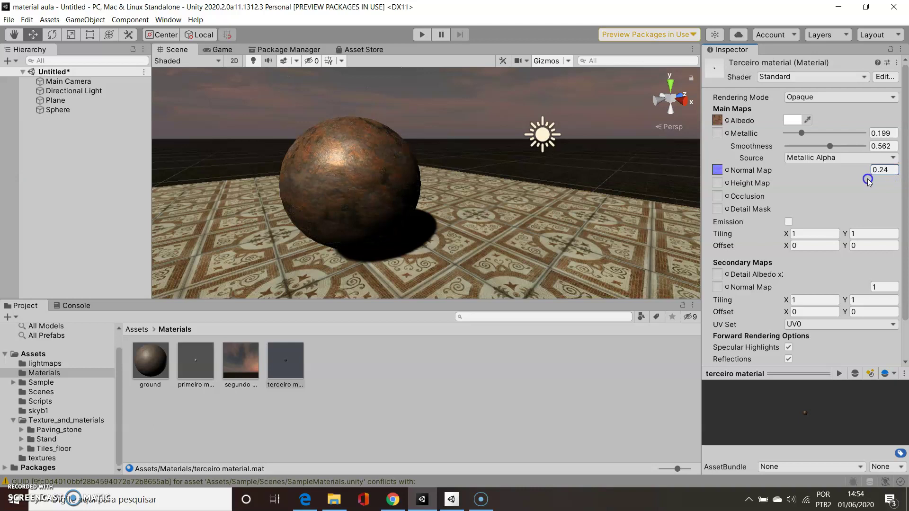
scroll(483, 243, "up", 5)
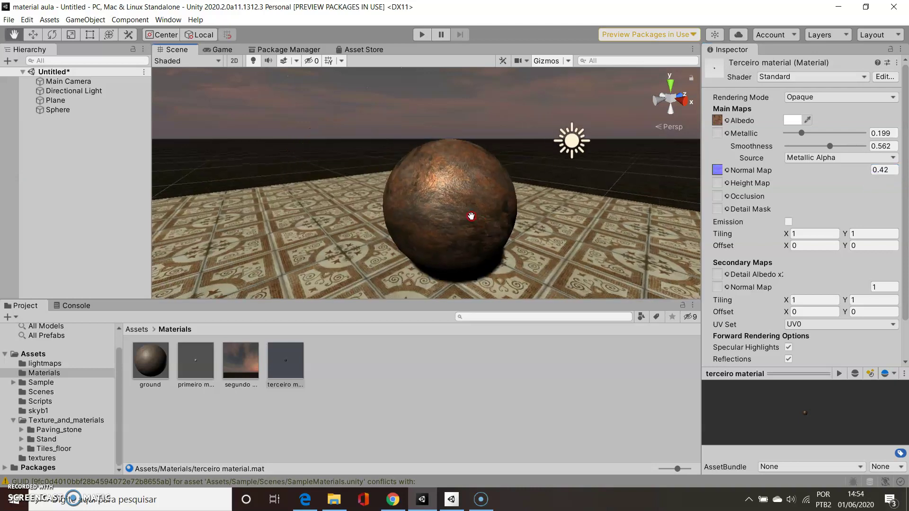
middle_click_drag(466, 214, 424, 190)
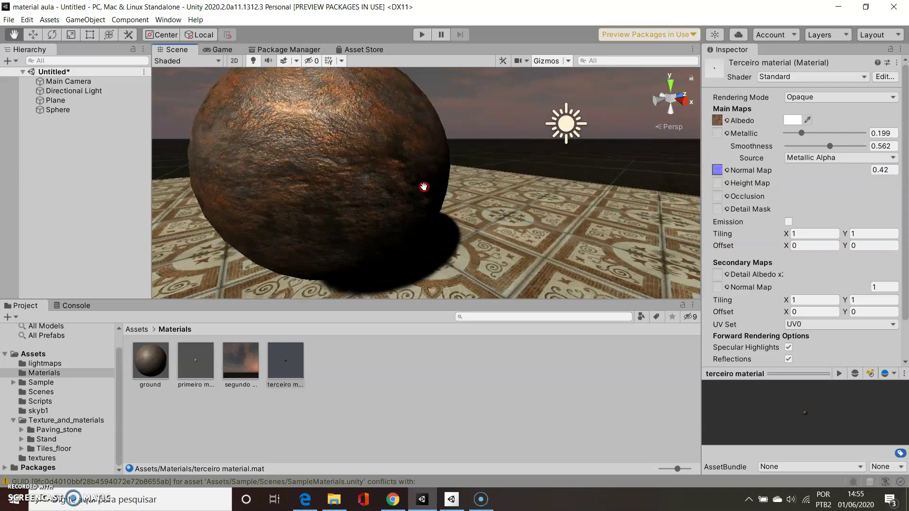
scroll(424, 191, "down", 3)
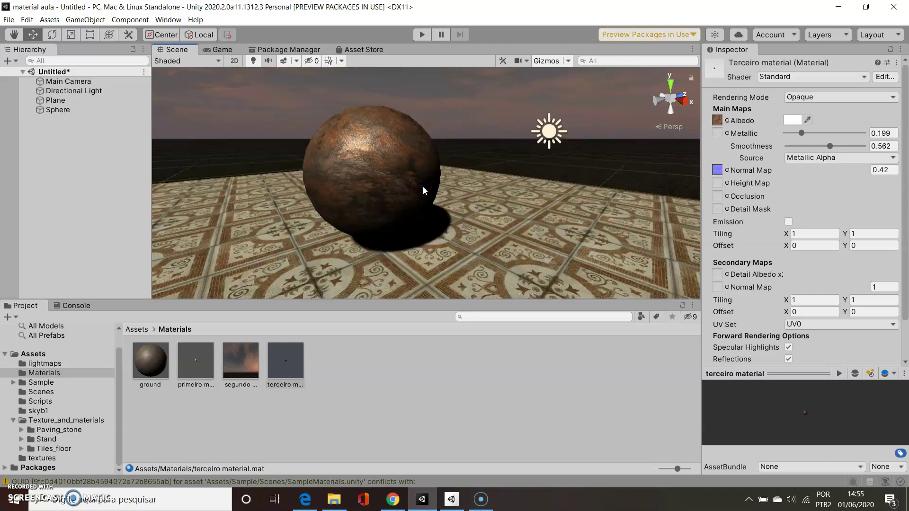
middle_click_drag(424, 190, 399, 196)
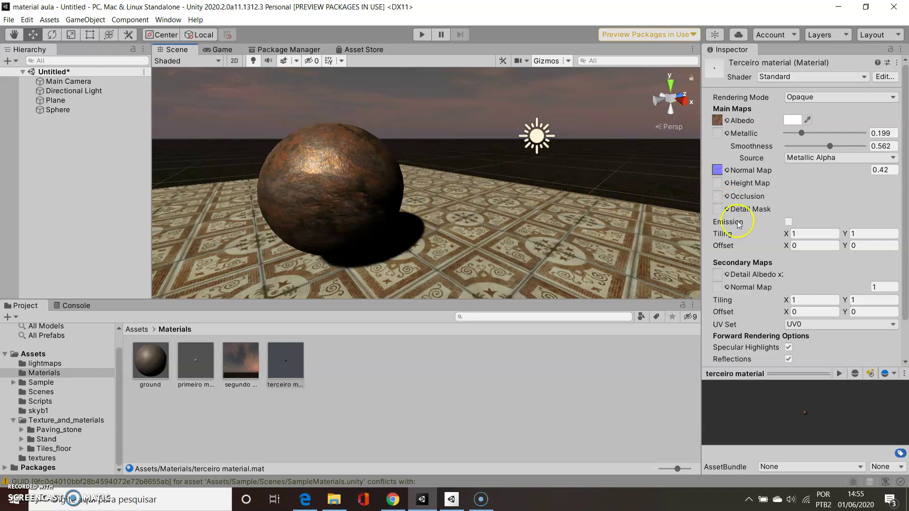
- Try a white streaky texture as the occlusion map at about 0.614 strength
left_click(726, 196)
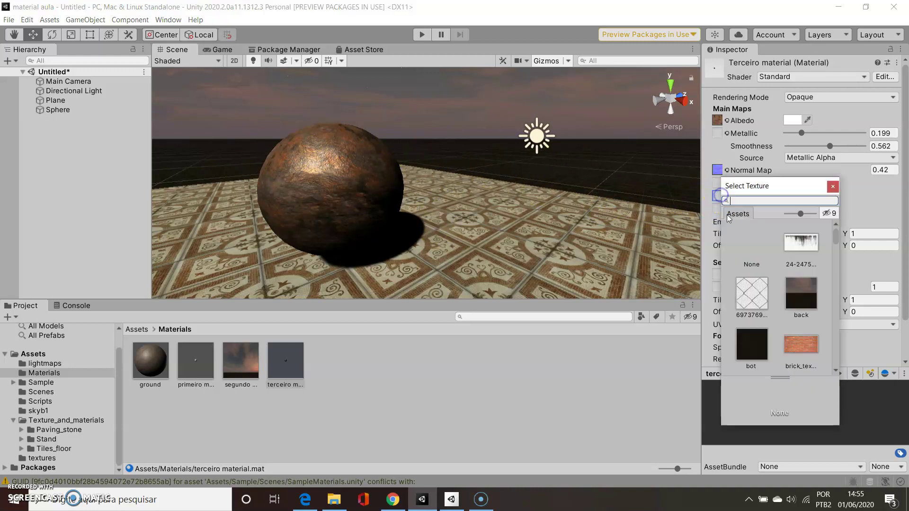
left_click(803, 245)
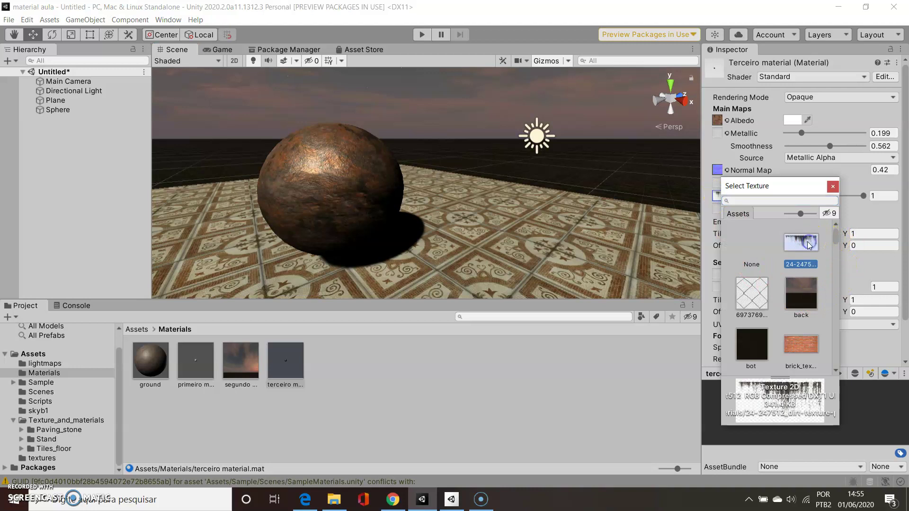
double_click(803, 245)
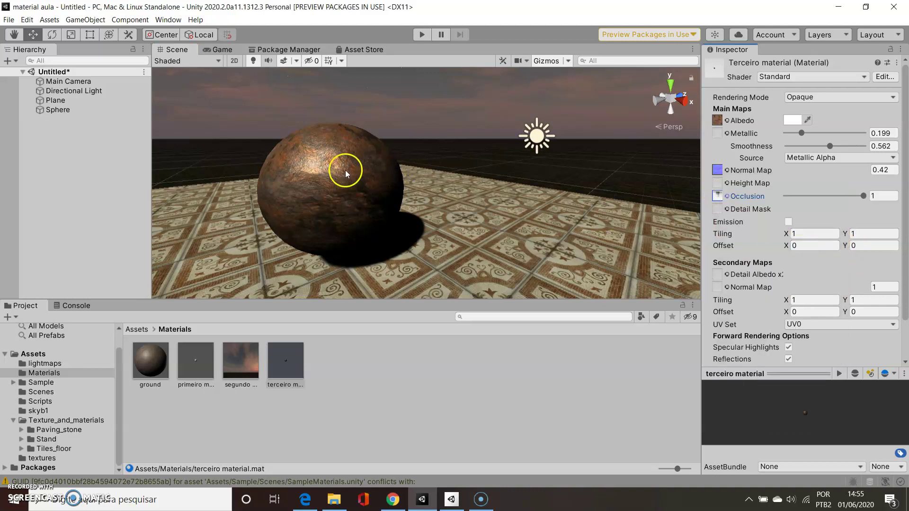
mouse_move(863, 196)
left_mouse_down()
mouse_move(818, 195)
mouse_move(834, 195)
left_mouse_up()
middle_click_drag(376, 183, 406, 173)
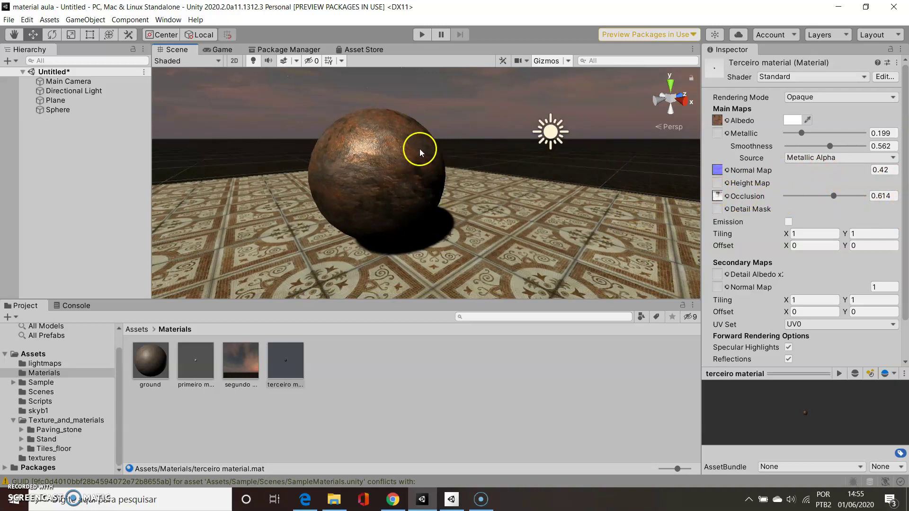
mouse_move(405, 179)
middle_mouse_down()
mouse_move(396, 191)
mouse_move(403, 179)
middle_mouse_up()
- Clear the Occlusion texture slot back to None
left_click(716, 196)
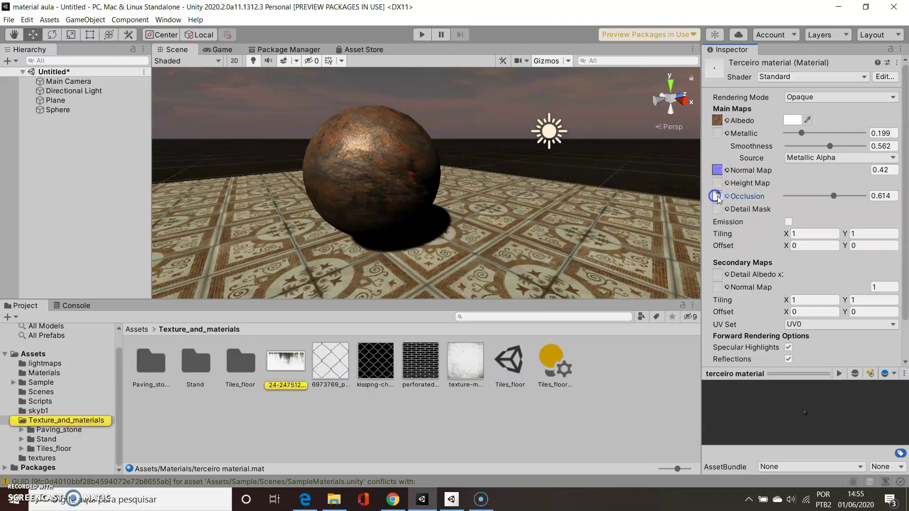
left_click(735, 199)
left_click(719, 196)
left_click(725, 197)
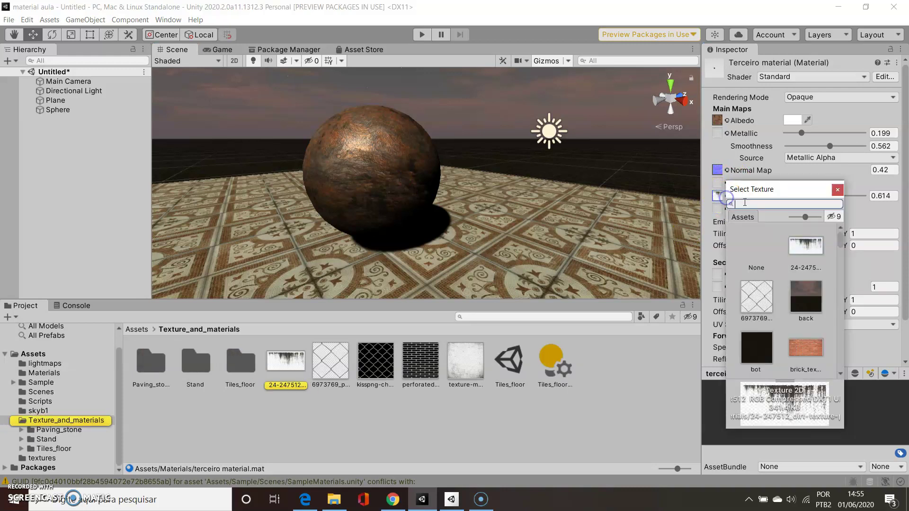
left_click(753, 245)
left_click(839, 190)
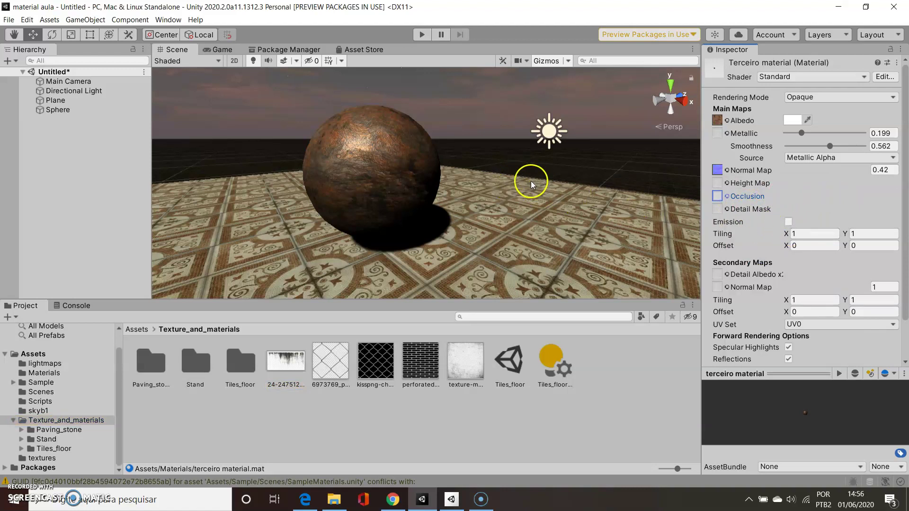
middle_click_drag(357, 146, 350, 147)
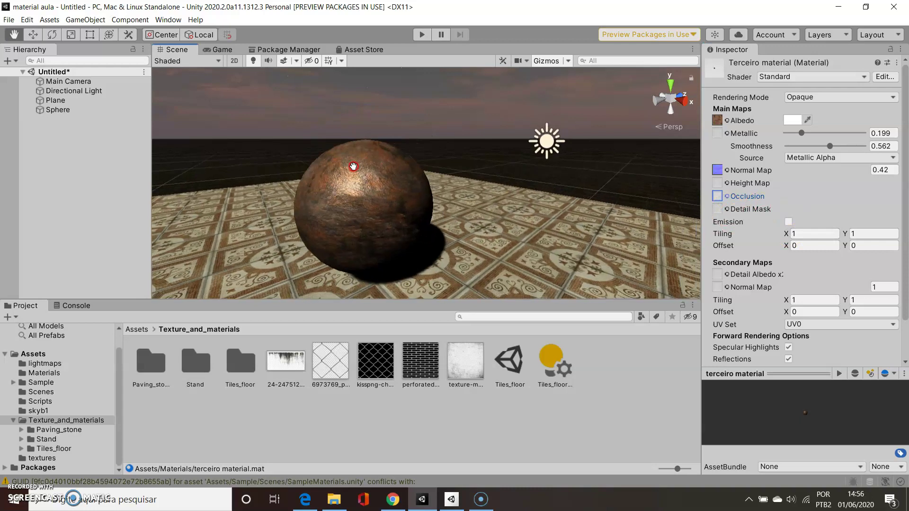
middle_click_drag(349, 147, 442, 190)
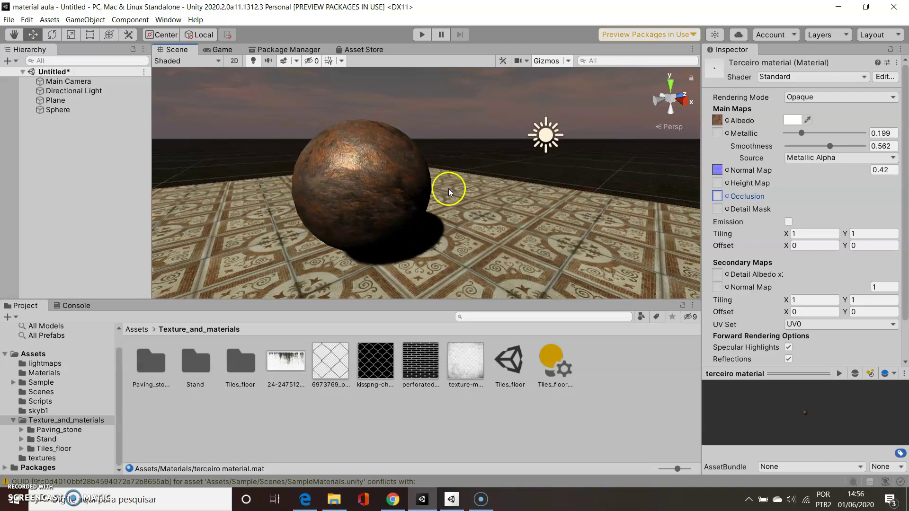
middle_click_drag(431, 155, 442, 158)
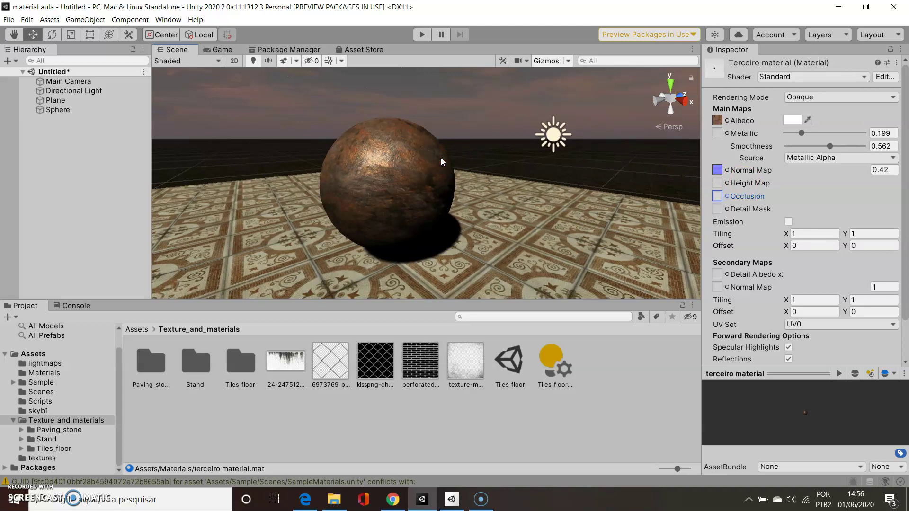
- Enable Emission on the terceiro material
left_click(788, 222)
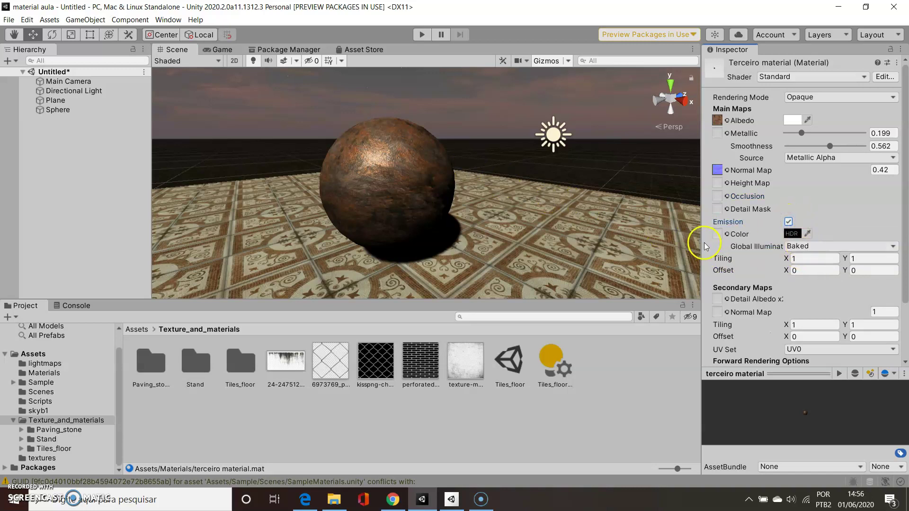
left_click(720, 234)
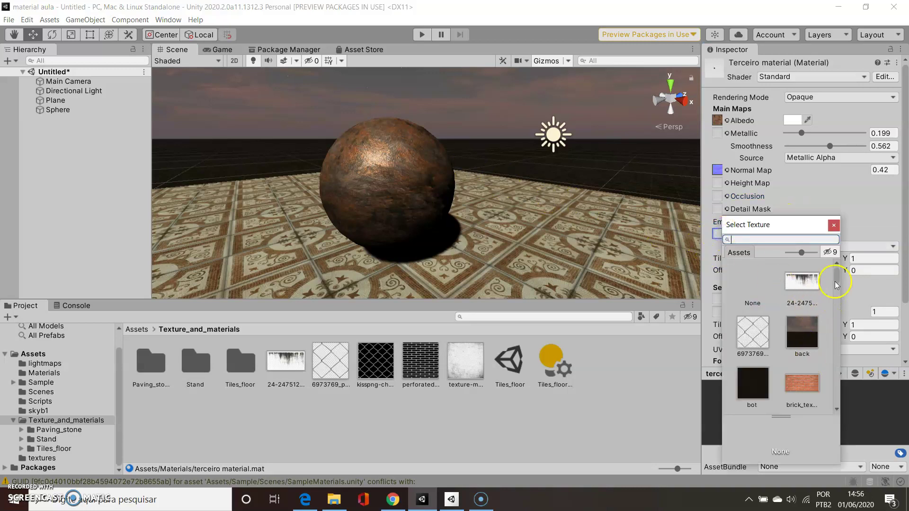
left_click(855, 203)
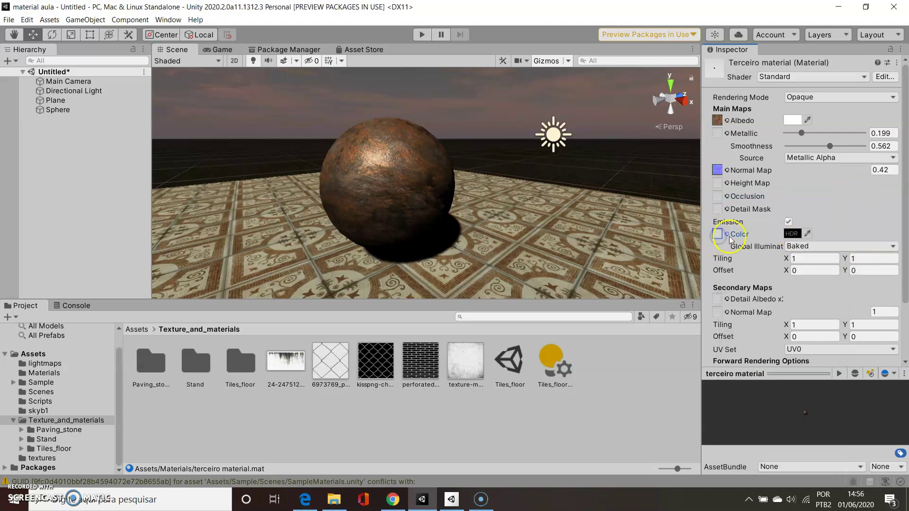
left_click(786, 235)
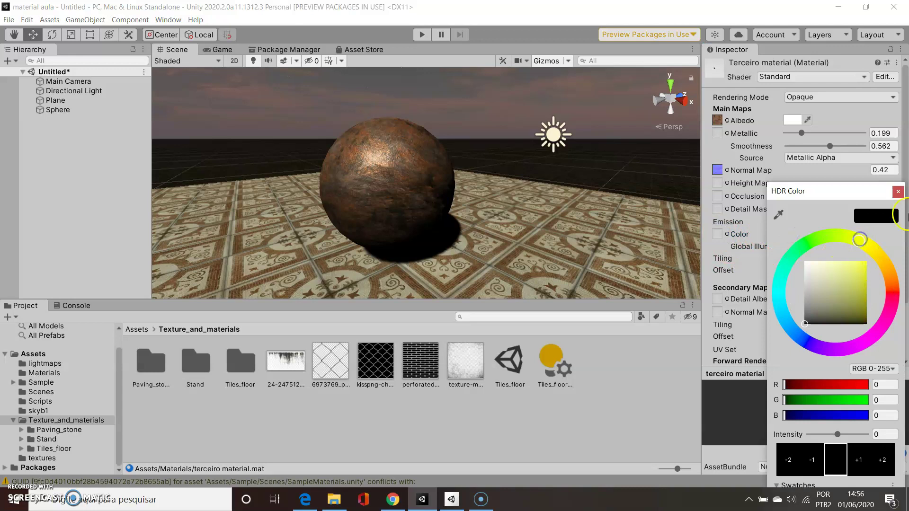
left_click(897, 191)
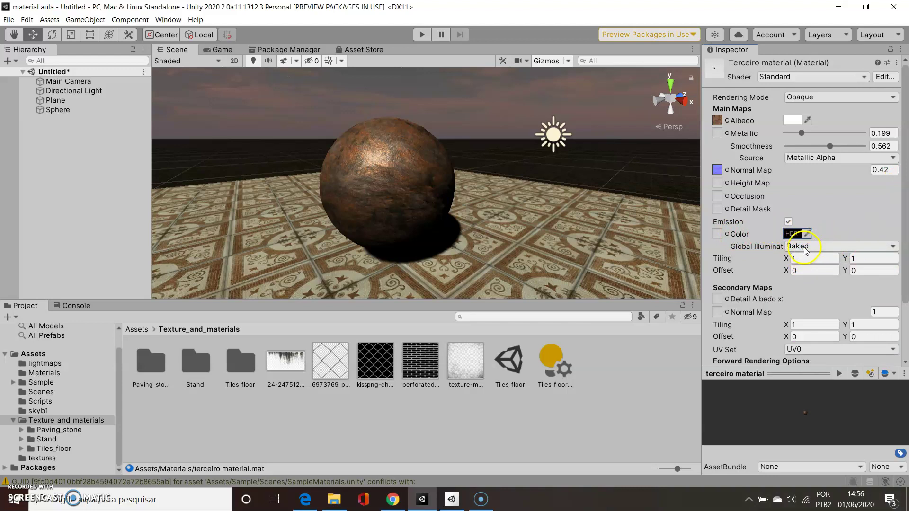
- Try grey, yellow and reddish-orange HDR emission colours, then set it back to black
left_click(793, 234)
mouse_move(820, 295)
left_mouse_down()
mouse_move(804, 290)
mouse_move(796, 230)
left_mouse_up()
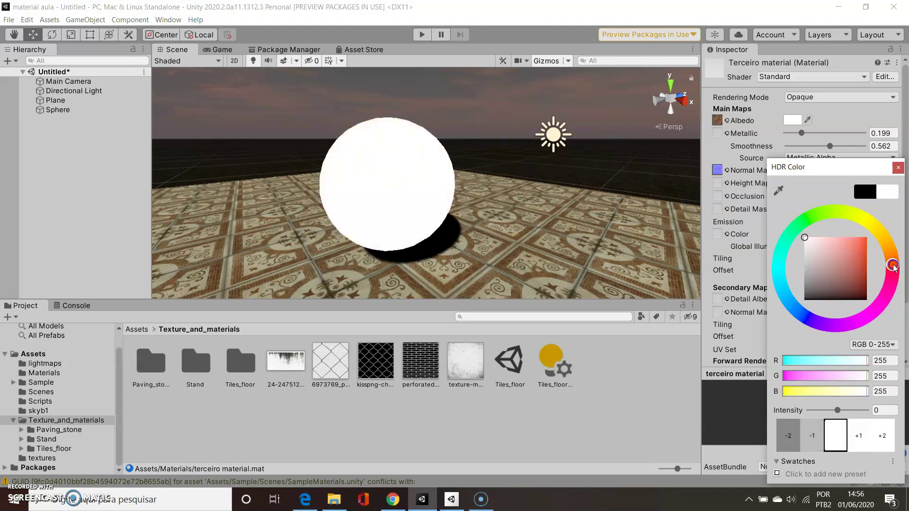
left_click_drag(894, 268, 866, 220)
mouse_move(824, 263)
left_mouse_down()
mouse_move(886, 247)
mouse_move(806, 268)
mouse_move(790, 304)
left_mouse_up()
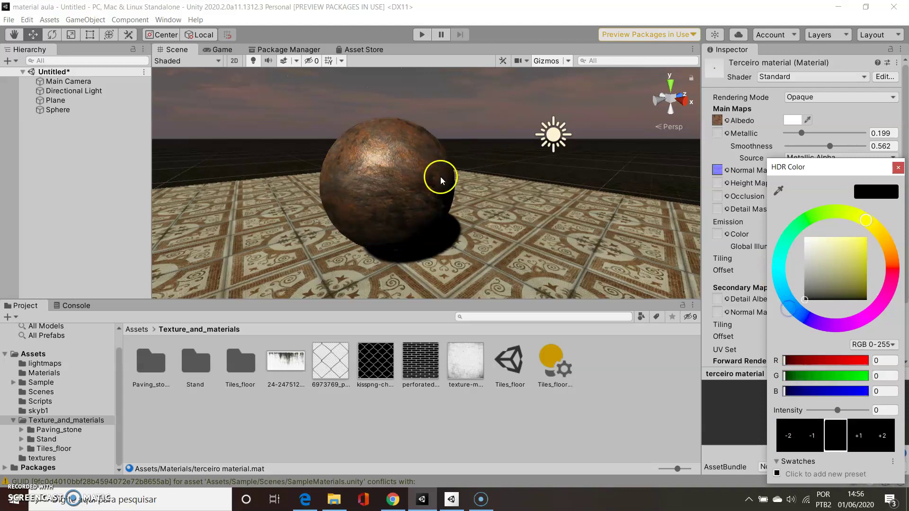
left_click_drag(807, 297, 808, 290)
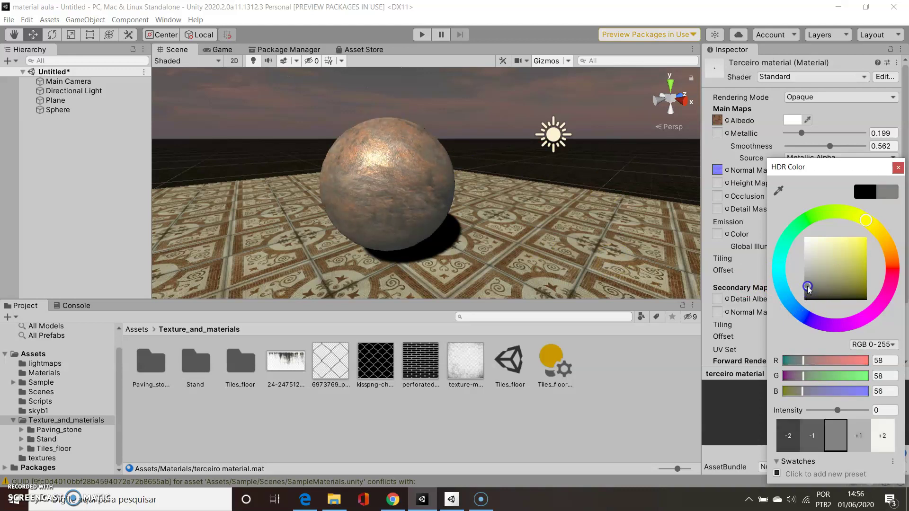
left_click_drag(867, 201, 892, 261)
mouse_move(861, 286)
left_mouse_down()
mouse_move(884, 288)
mouse_move(880, 233)
left_mouse_up()
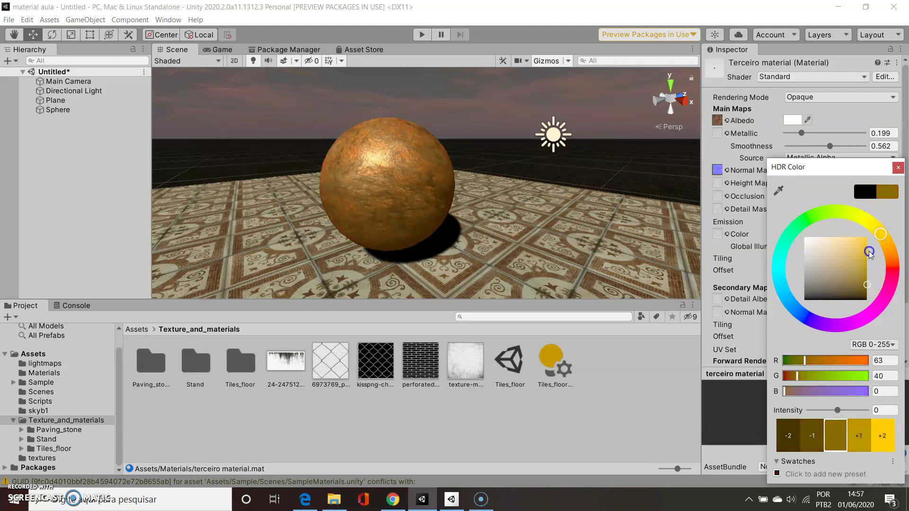
left_click_drag(867, 286, 867, 233)
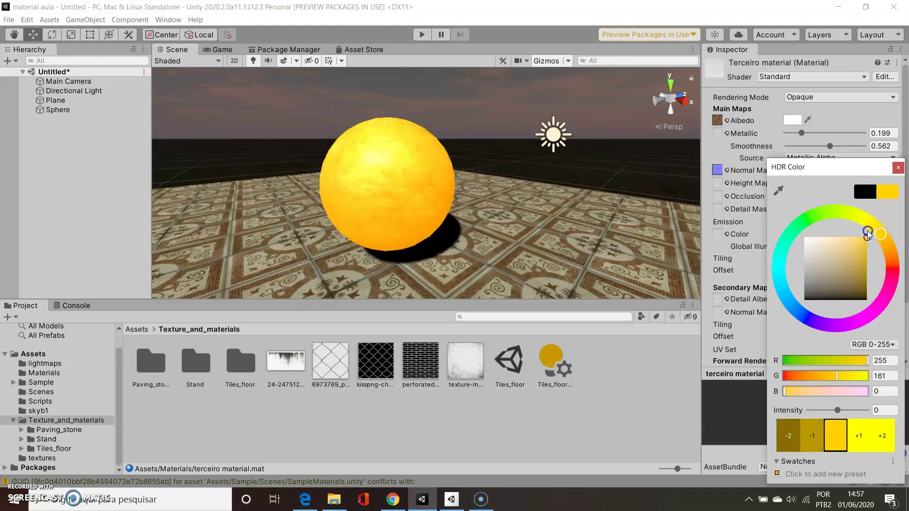
left_click_drag(868, 236, 869, 308)
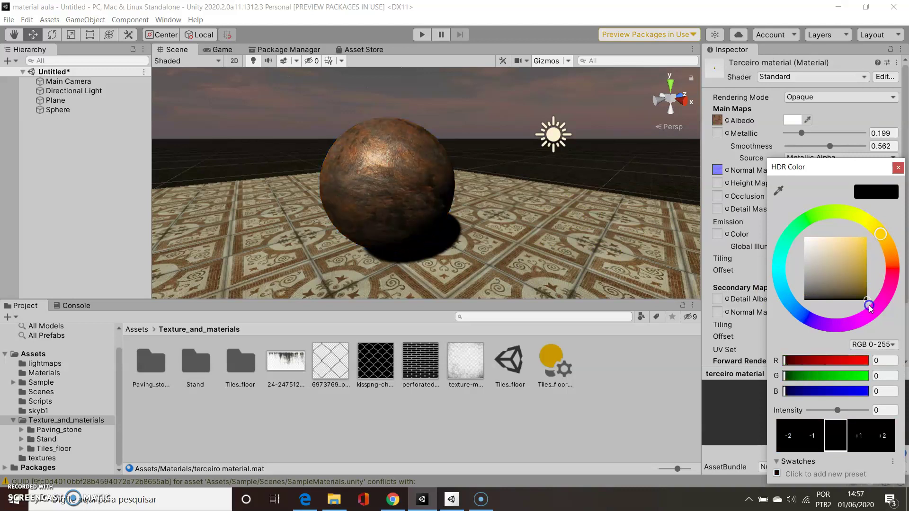
left_click(898, 167)
middle_click_drag(390, 178, 308, 101)
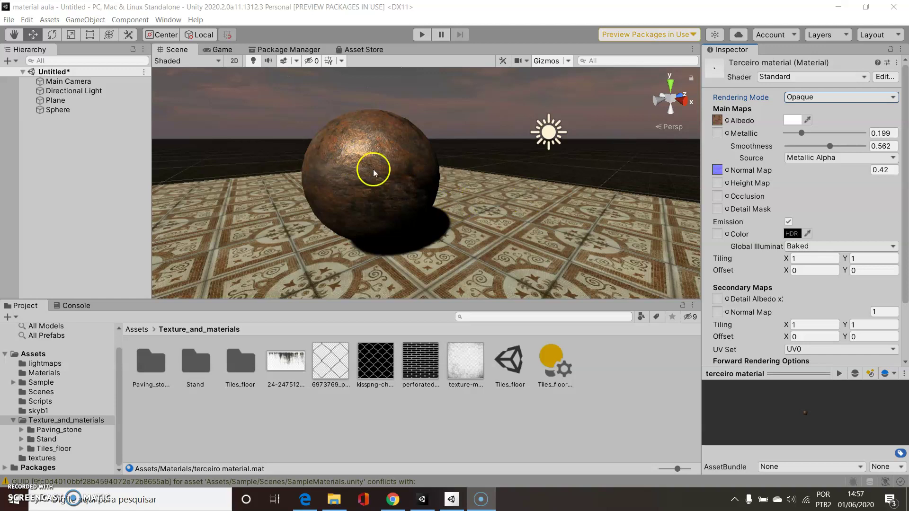
- Switch the Rendering Mode to Cutout and locate the rust_steel albedo texture in the project
left_click(828, 98)
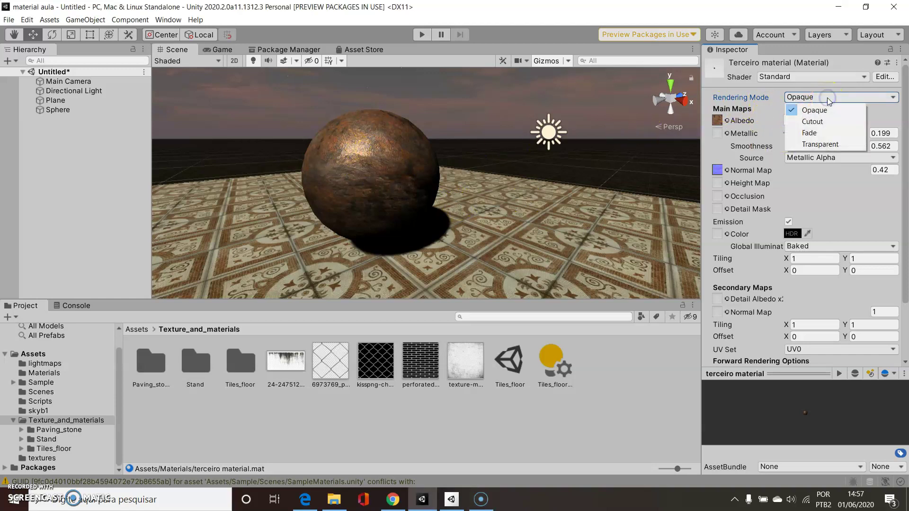
left_click(821, 121)
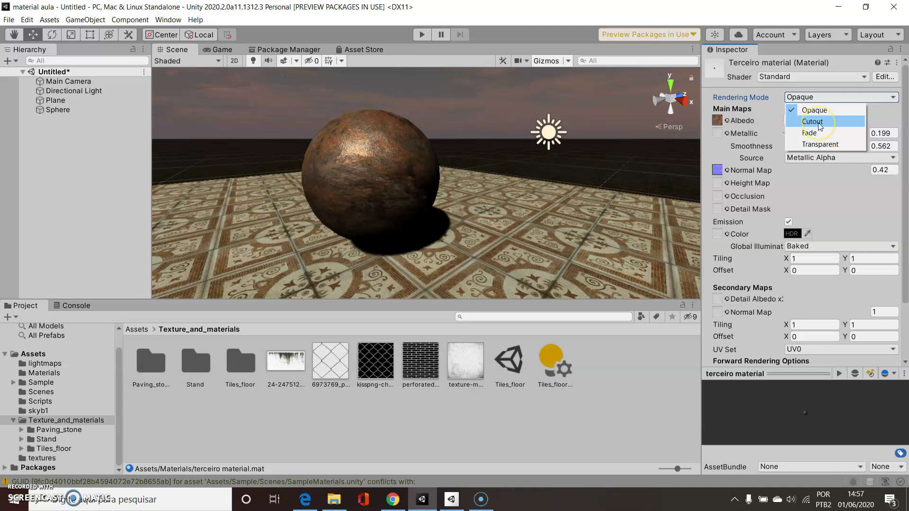
left_click(818, 123)
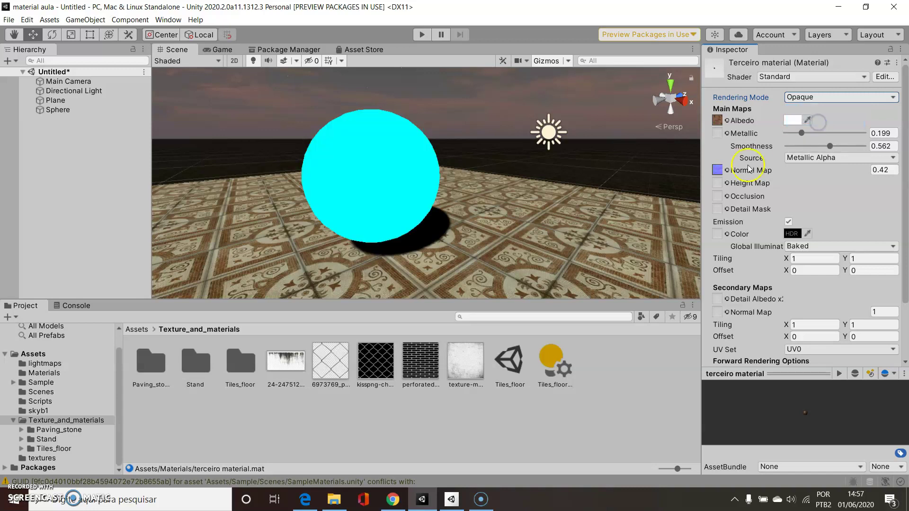
left_click(720, 121)
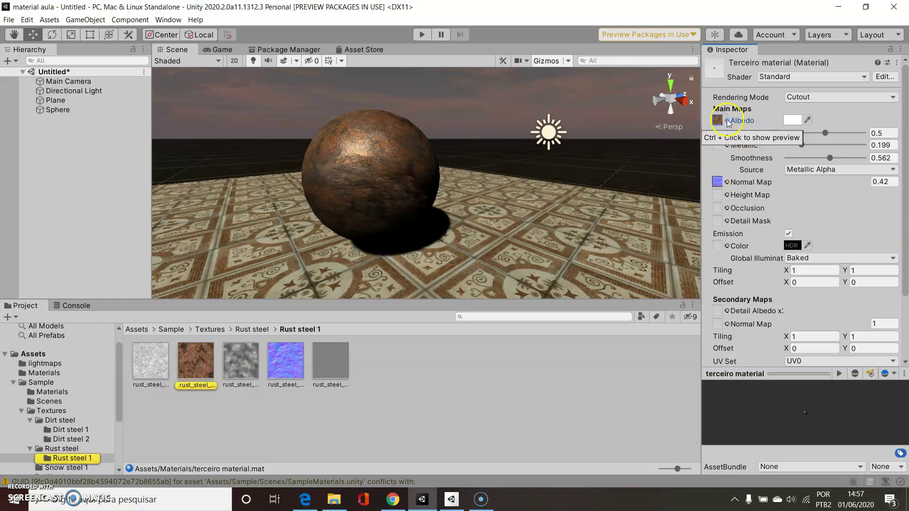
left_click(727, 120)
mouse_move(842, 194)
left_mouse_down()
mouse_move(842, 244)
mouse_move(845, 174)
left_mouse_up()
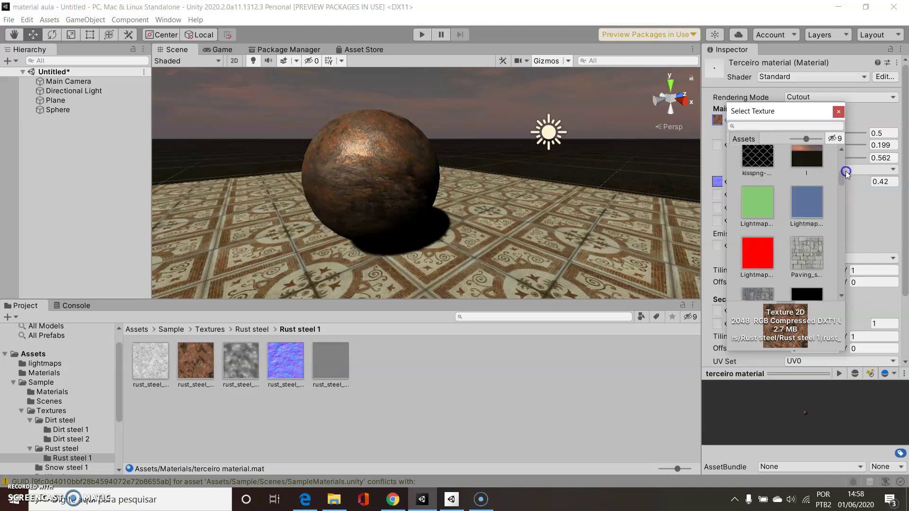
left_click(755, 247)
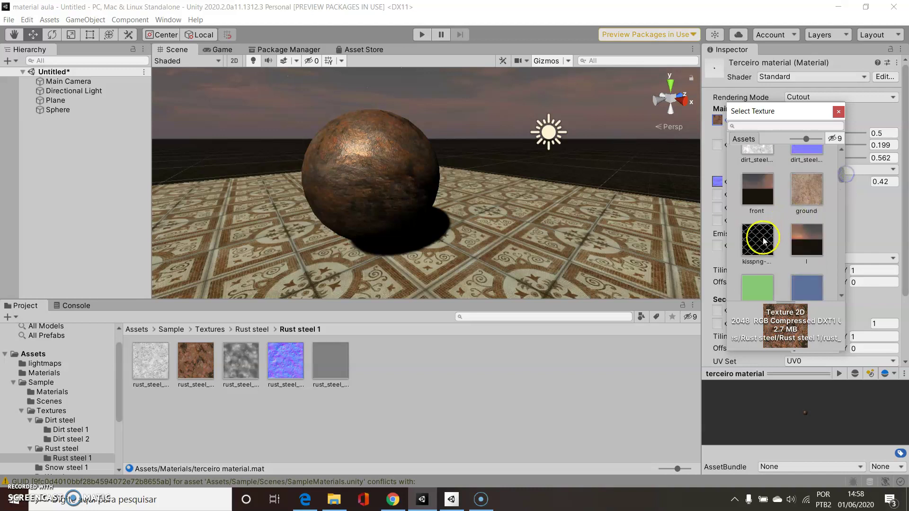
left_click(838, 112)
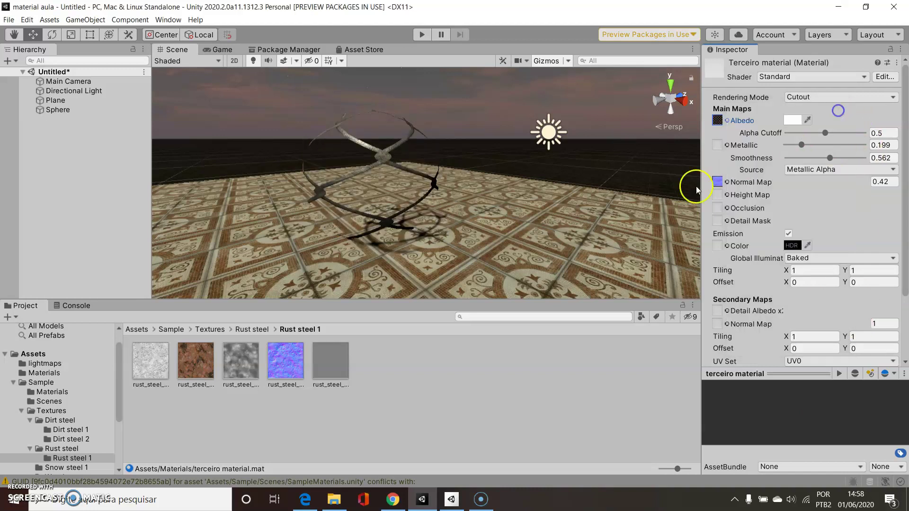
left_click(808, 268)
type("3")
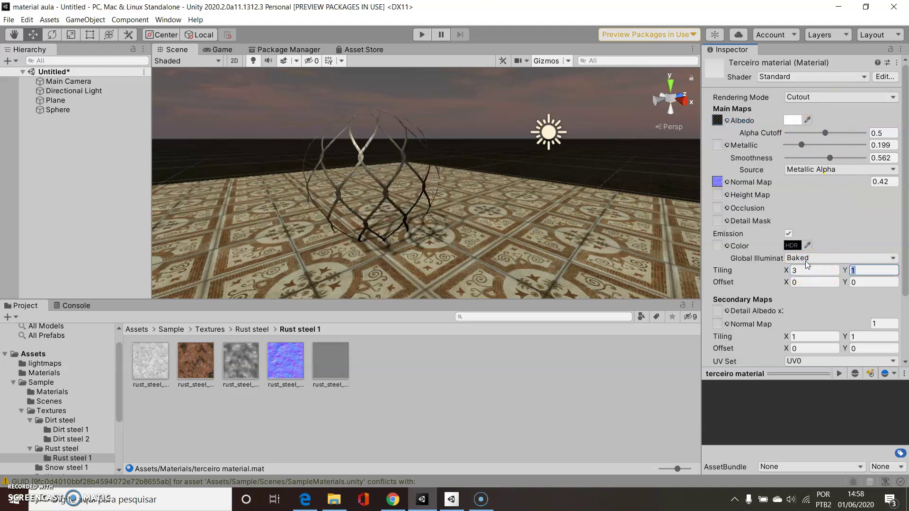
type("3")
mouse_move(365, 176)
left_mouse_down("alt")
mouse_move(351, 180)
mouse_move(379, 163)
mouse_move(467, 193)
mouse_move(424, 173)
mouse_move(421, 186)
left_mouse_up("alt")
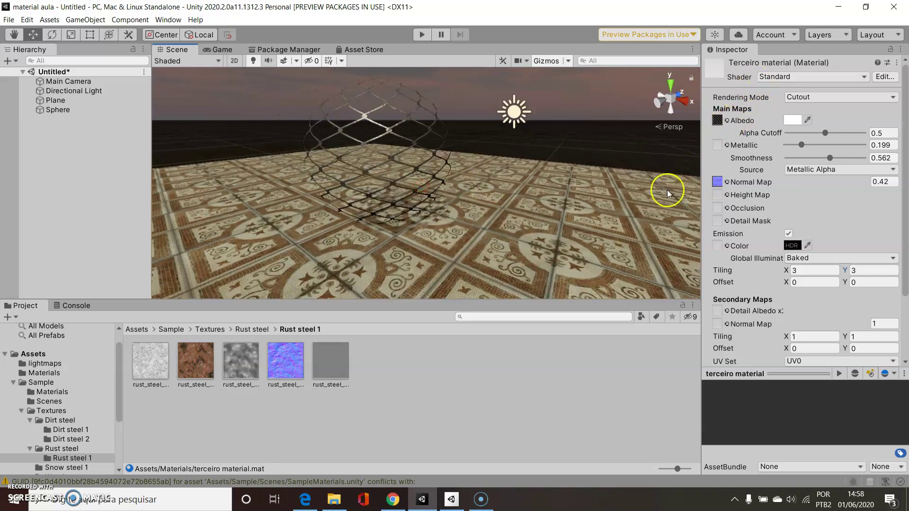
key("ctrl+z")
key("ctrl+z")
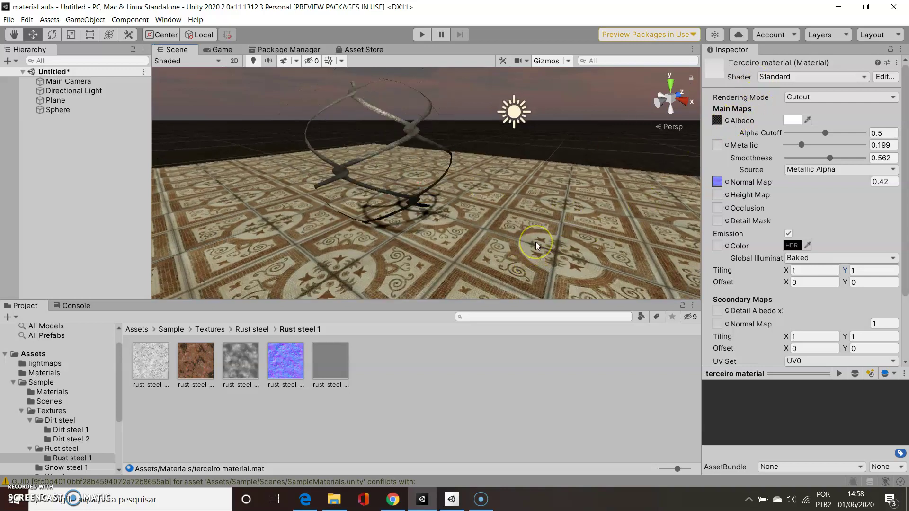
key("ctrl+z")
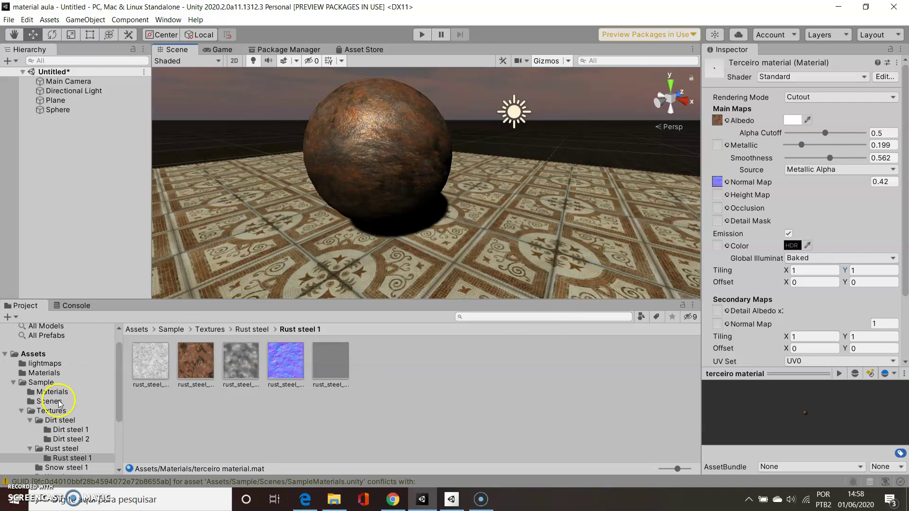